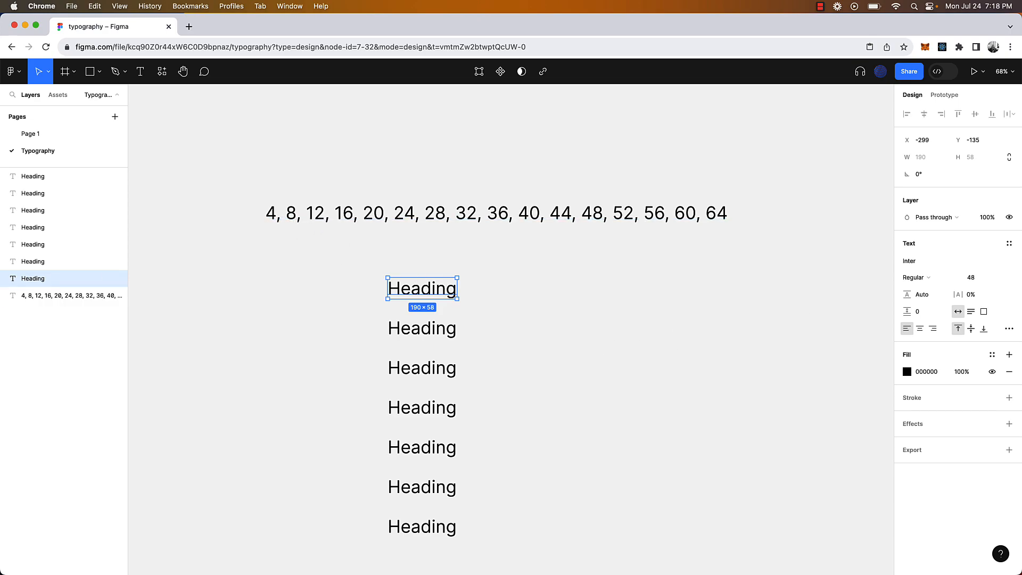
# Set the top Heading to font size 12 with a line height of 16
pyautogui.click(985, 279)
pyautogui.press('Return')
pyautogui.click(916, 294)
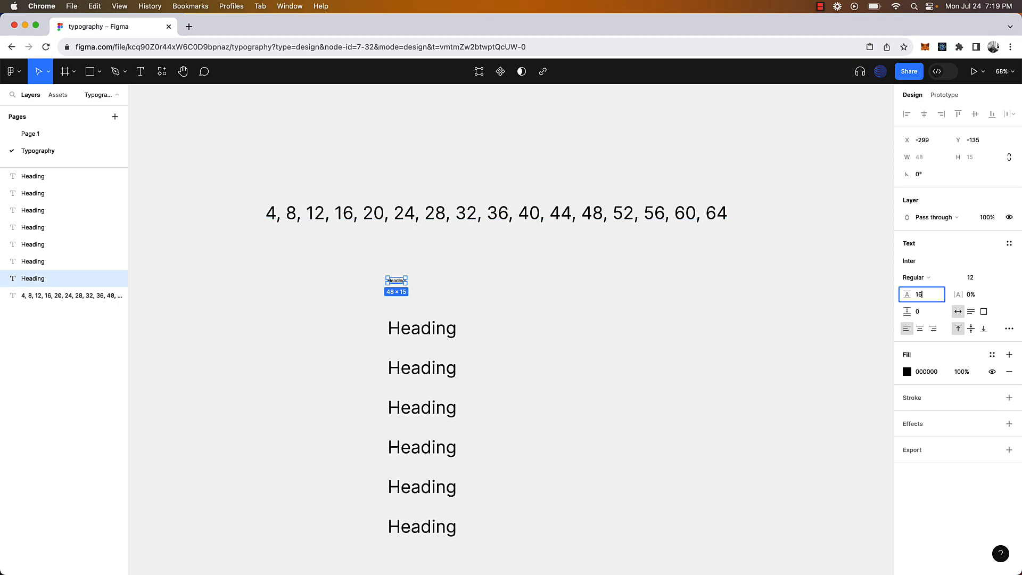
pyautogui.click(640, 391)
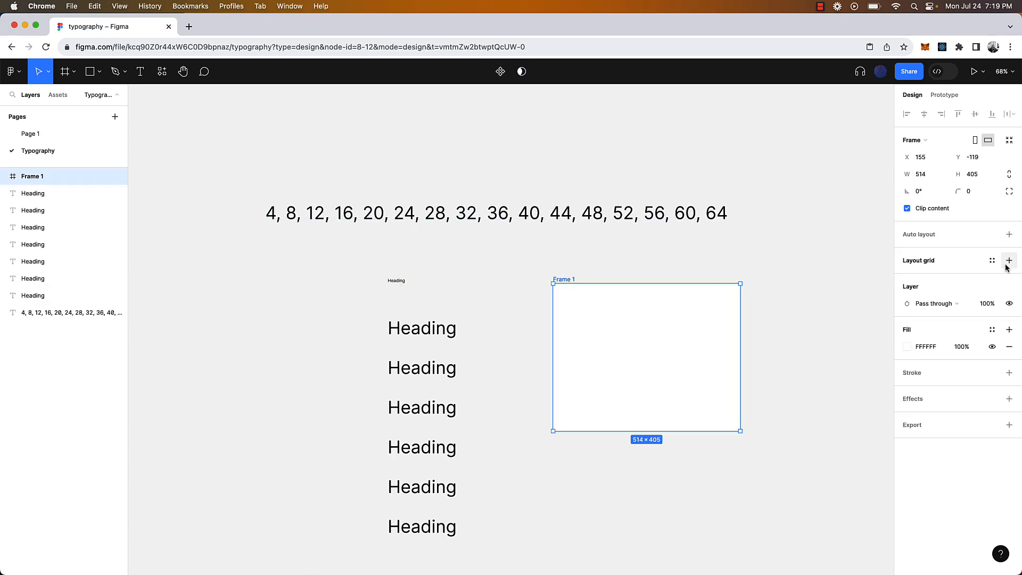
pyautogui.click(1006, 261)
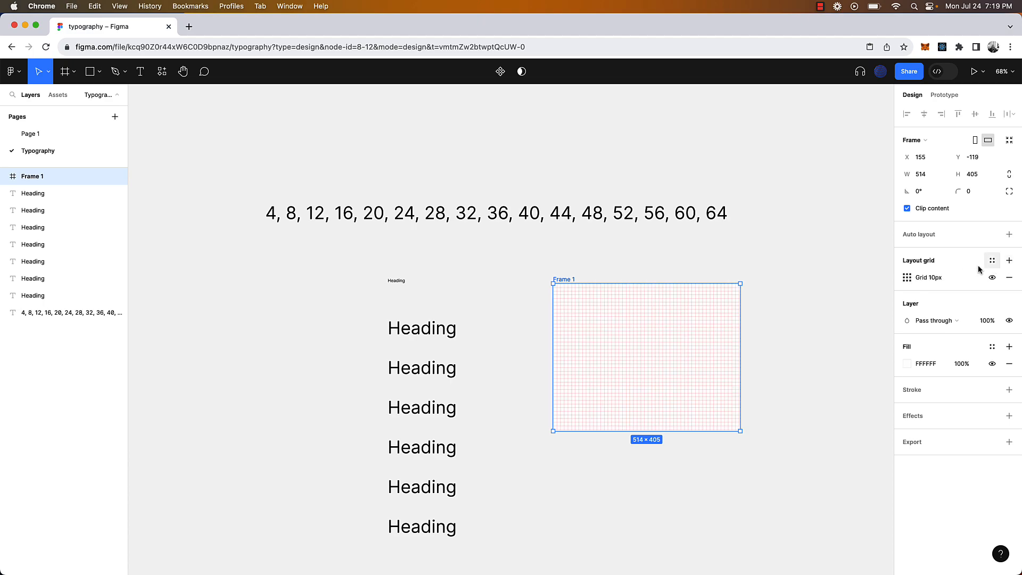
pyautogui.click(907, 278)
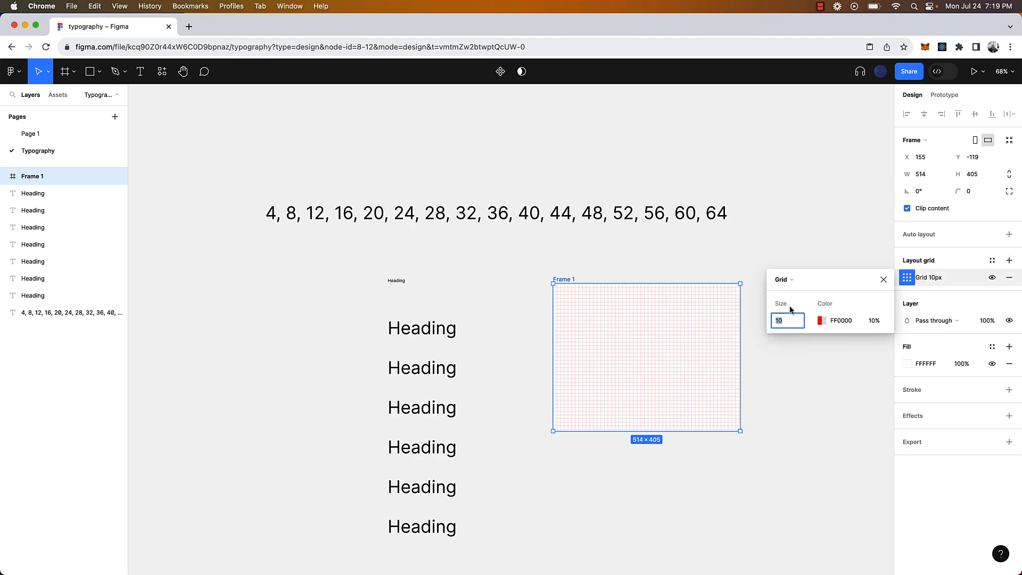
pyautogui.click(669, 282)
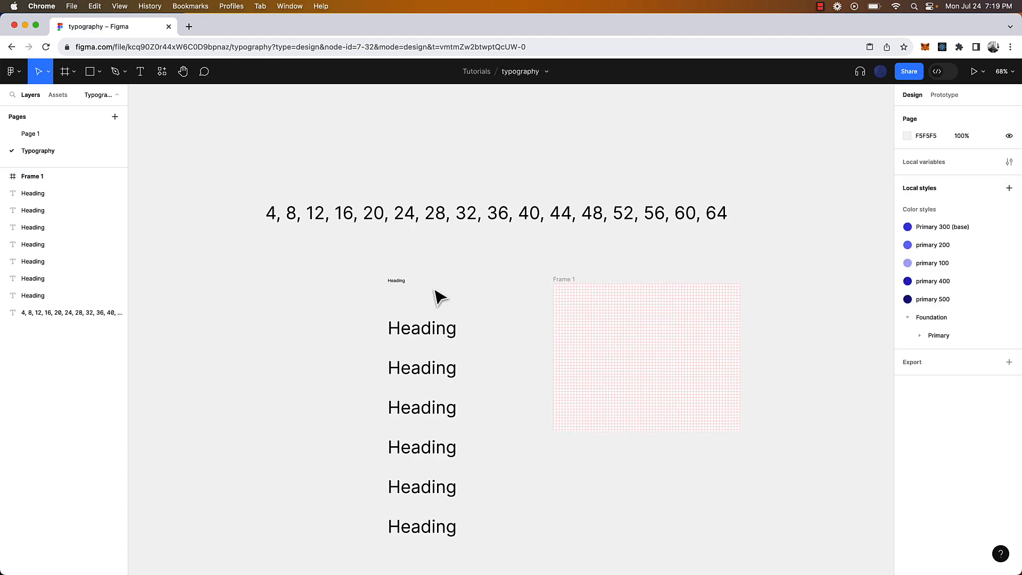
pyautogui.click(398, 280)
pyautogui.moveTo(403, 278); pyautogui.dragTo(611, 326)
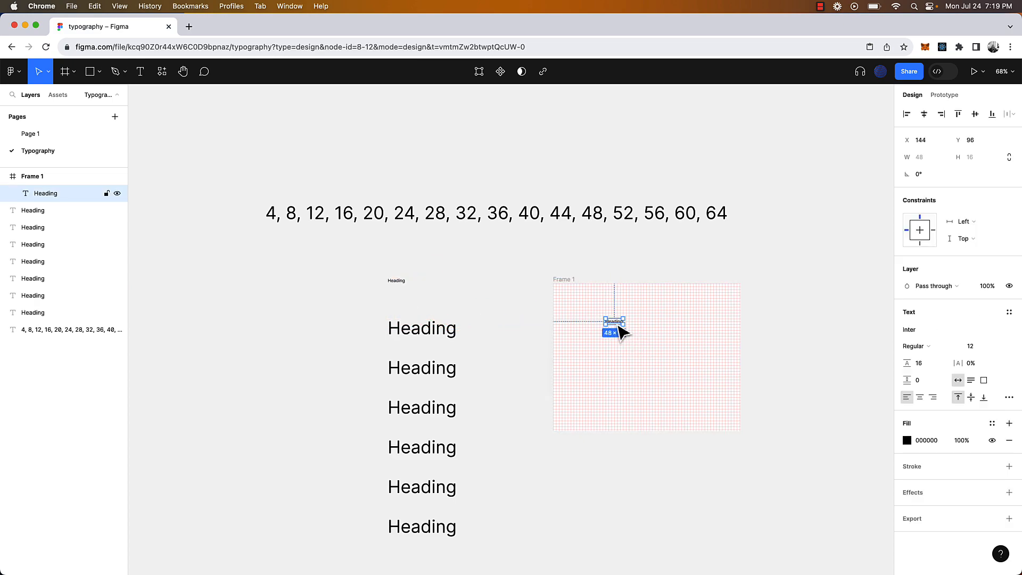
pyautogui.scroll(5, 618, 327)
pyautogui.doubleClick(615, 318)
pyautogui.write('type something out')
pyautogui.press('Escape')
pyautogui.moveTo(706, 324); pyautogui.dragTo(636, 345)
pyautogui.scroll(5, 636, 345)
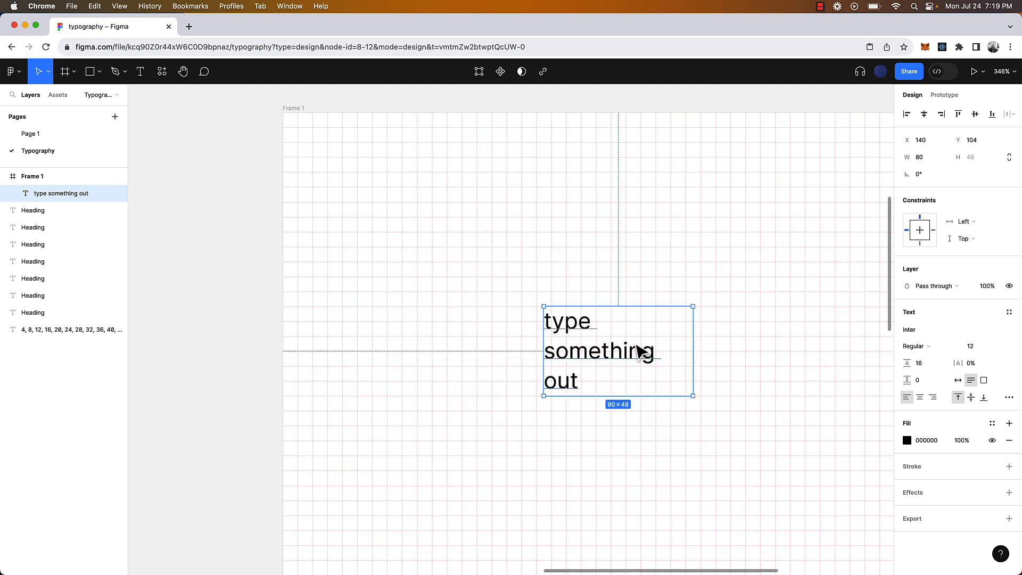
pyautogui.scroll(3, 640, 352)
pyautogui.scroll(-4, 629, 353)
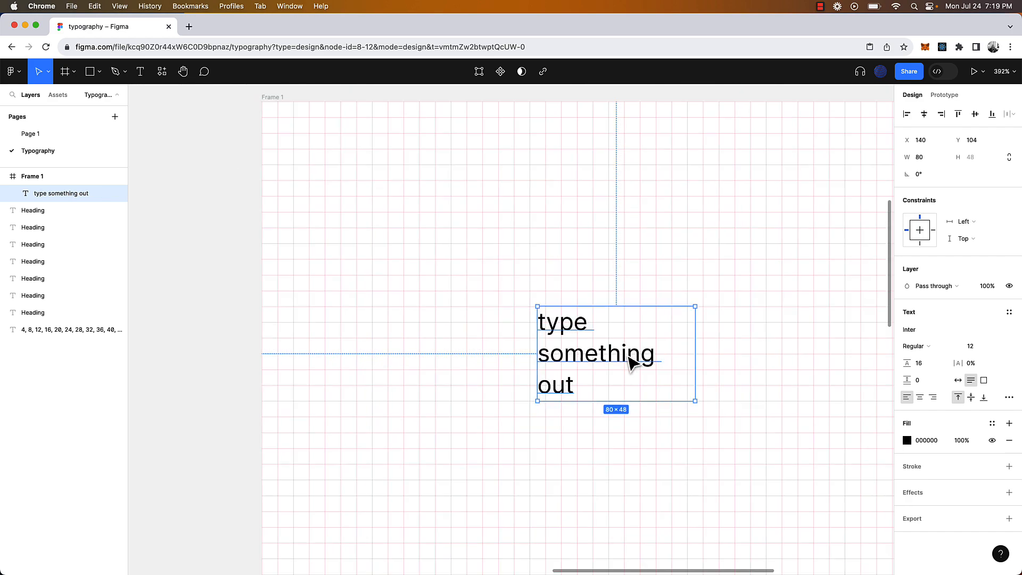
pyautogui.click(654, 224)
pyautogui.scroll(-4, 653, 223)
pyautogui.click(617, 299)
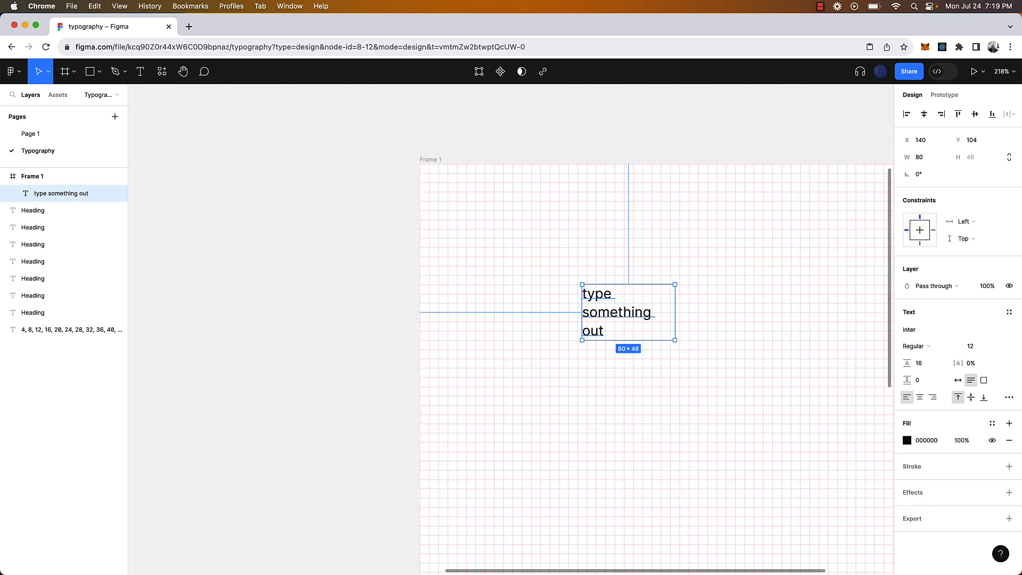
pyautogui.scroll(-5, 814, 372)
pyautogui.hscroll(3, 725, 353)
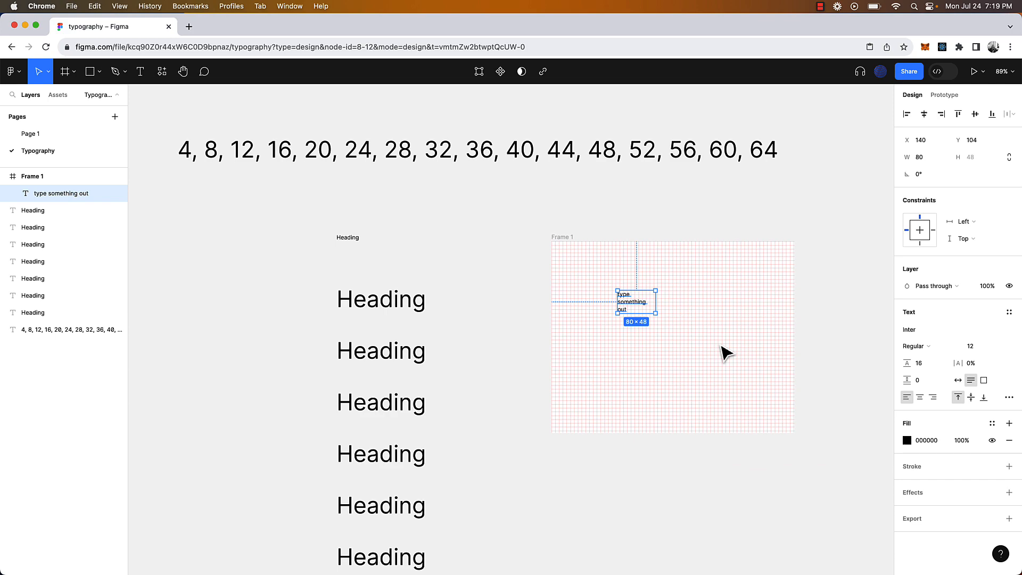
pyautogui.click(978, 347)
pyautogui.write('20')
pyautogui.click(929, 366)
pyautogui.write('24')
pyautogui.press('Return')
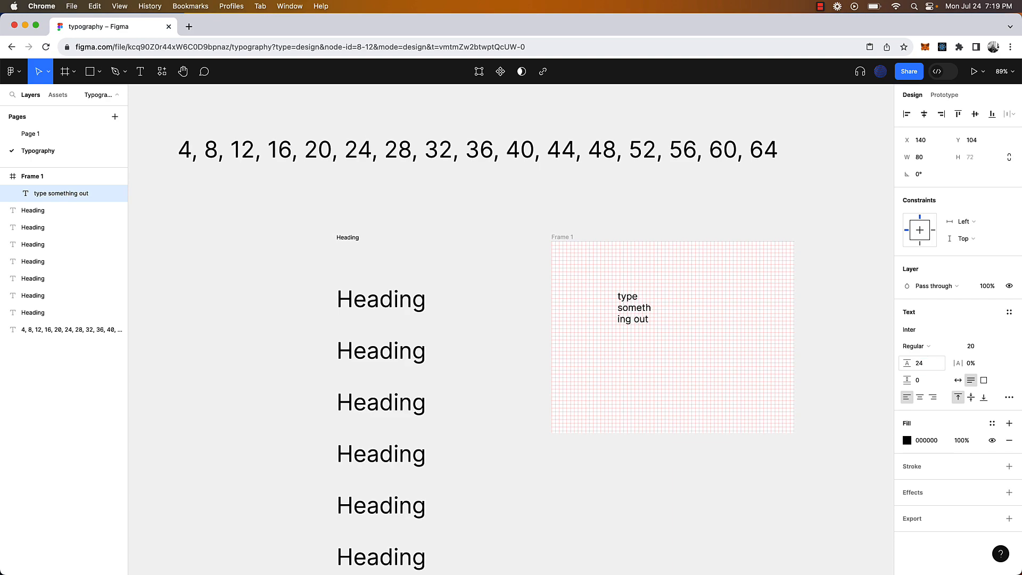
pyautogui.click(602, 348)
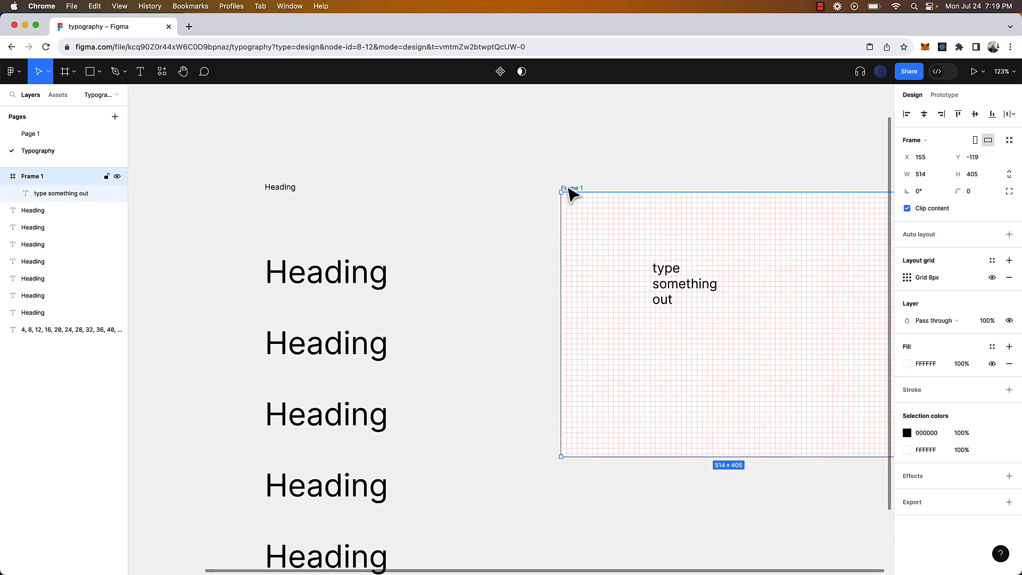
pyautogui.press('Delete')
pyautogui.scroll(-5, 571, 195)
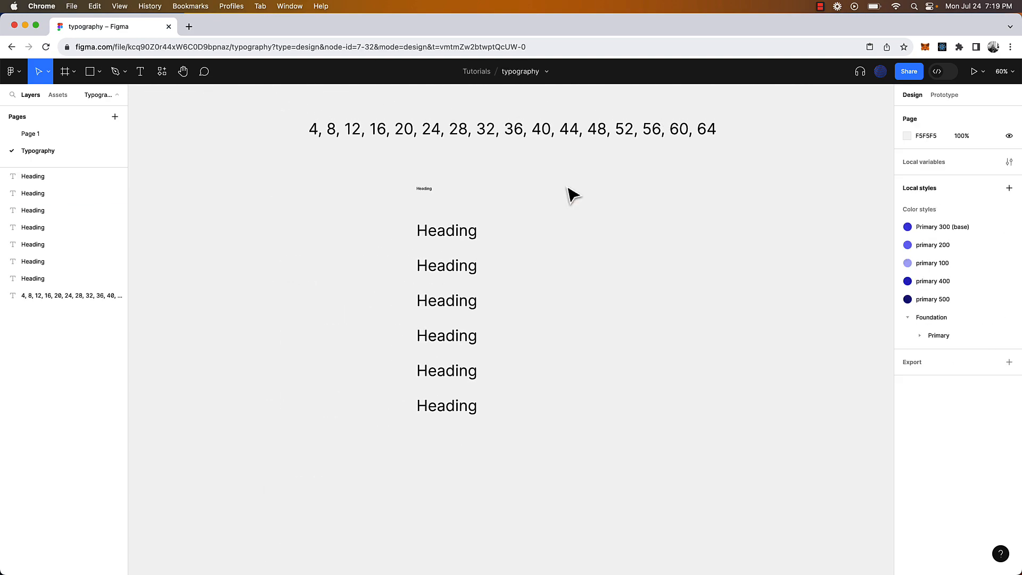
# Set the second Heading to font size 16 with line height 20
pyautogui.scroll(1, 463, 273)
pyautogui.click(410, 204)
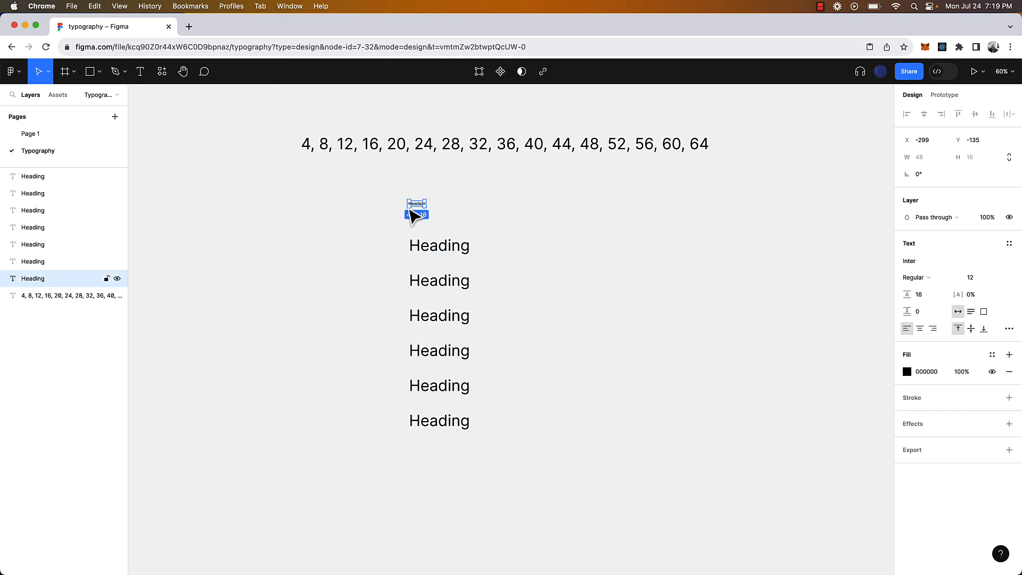
pyautogui.click(448, 254)
pyautogui.scroll(3, 448, 253)
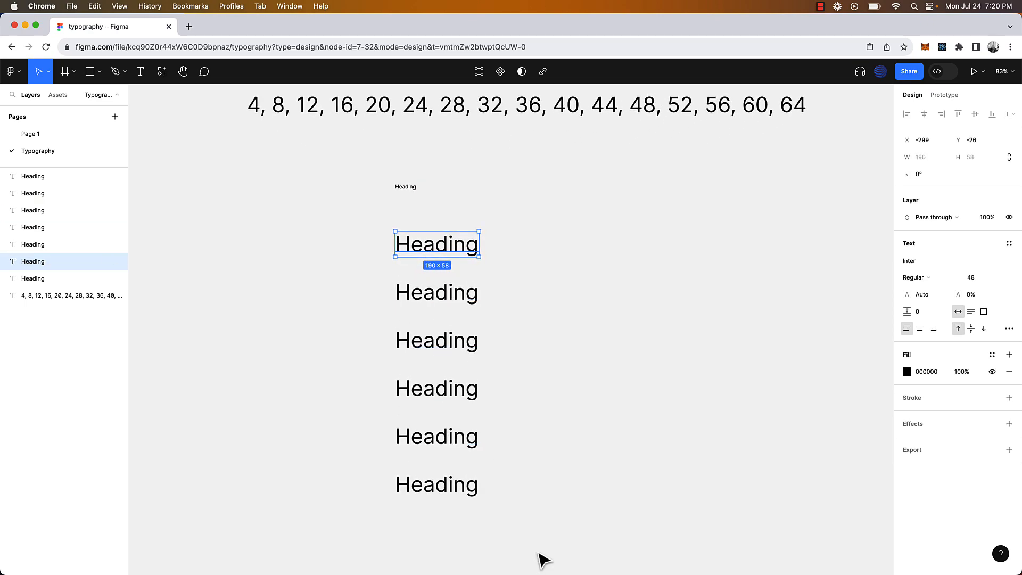
pyautogui.click(975, 278)
pyautogui.click(926, 295)
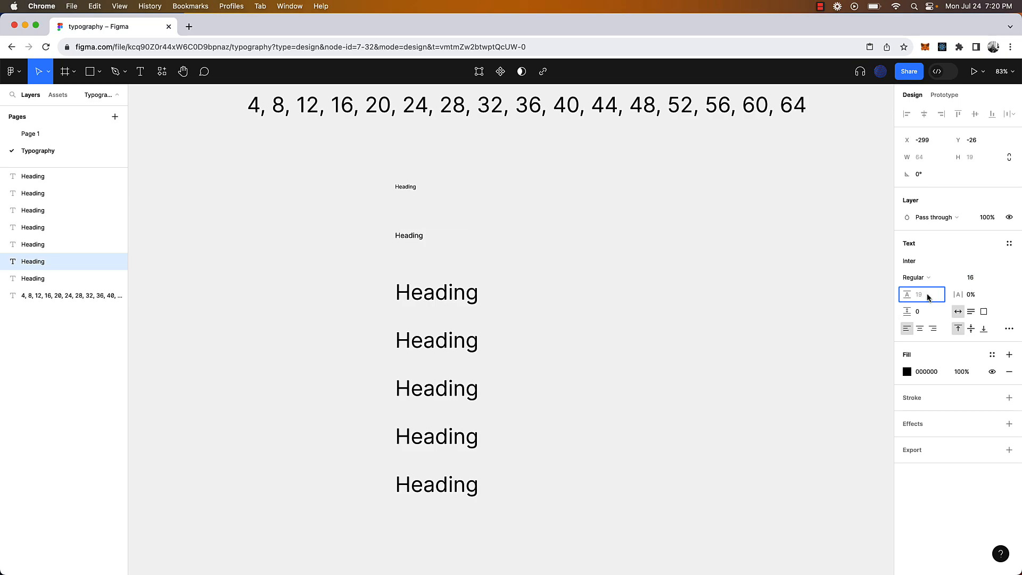
pyautogui.press('Return')
# Set the third Heading to 20/24 and the fourth Heading to 24/28
pyautogui.click(433, 295)
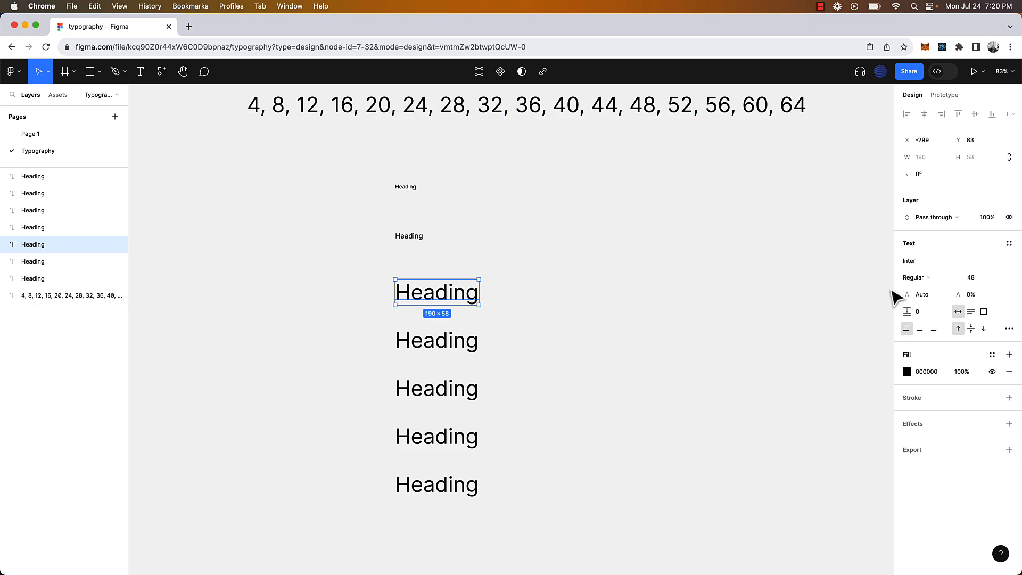
pyautogui.click(980, 282)
pyautogui.write('20')
pyautogui.click(931, 297)
pyautogui.write('24')
pyautogui.click(436, 341)
pyautogui.click(976, 281)
pyautogui.write('24')
pyautogui.click(928, 296)
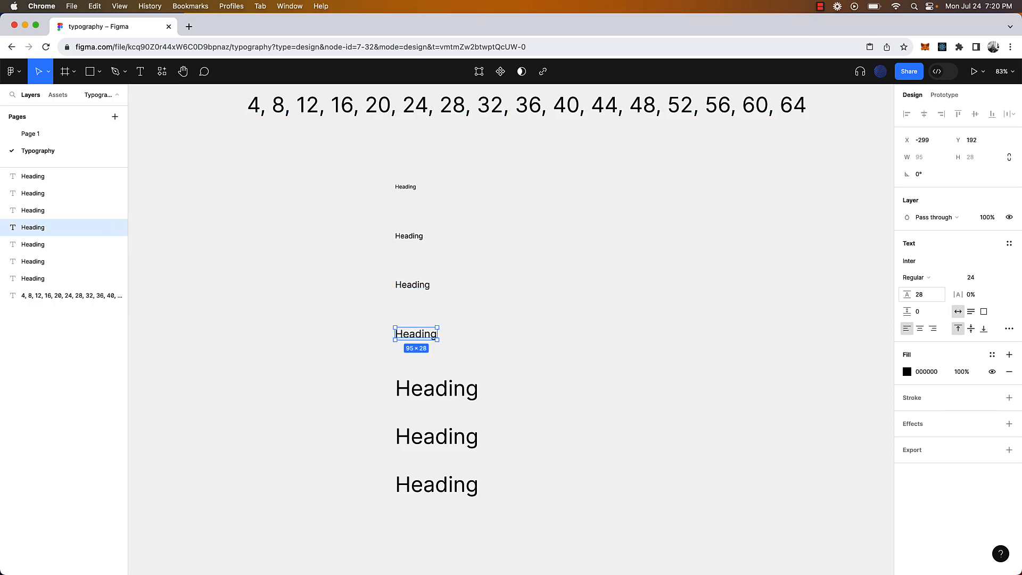
pyautogui.write('28')
# Adjust the fifth Heading's size and line height using the value 32
pyautogui.click(925, 298)
pyautogui.write('32')
pyautogui.press('Return')
pyautogui.click(437, 437)
pyautogui.click(981, 280)
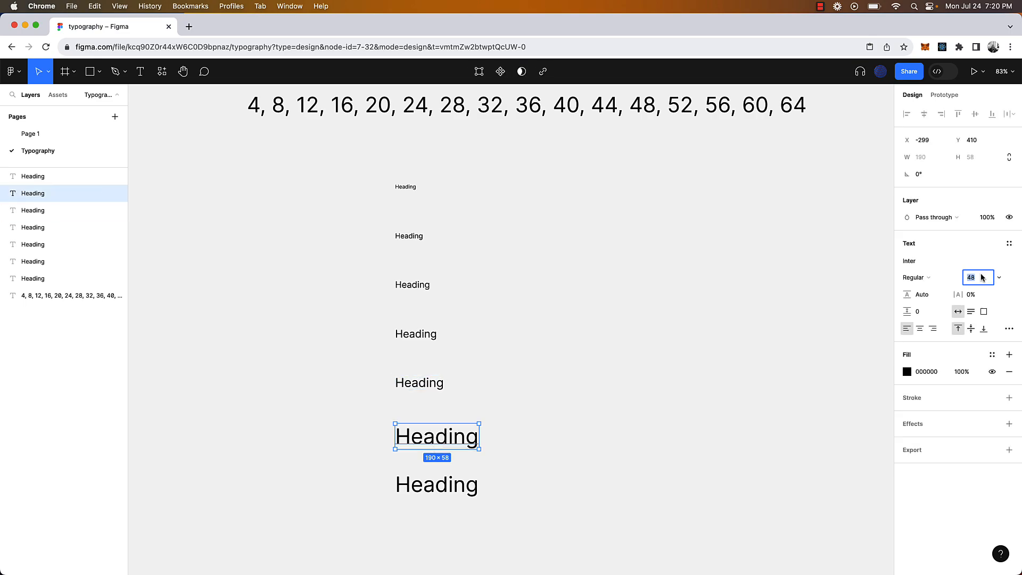
pyautogui.write('32')
pyautogui.click(924, 295)
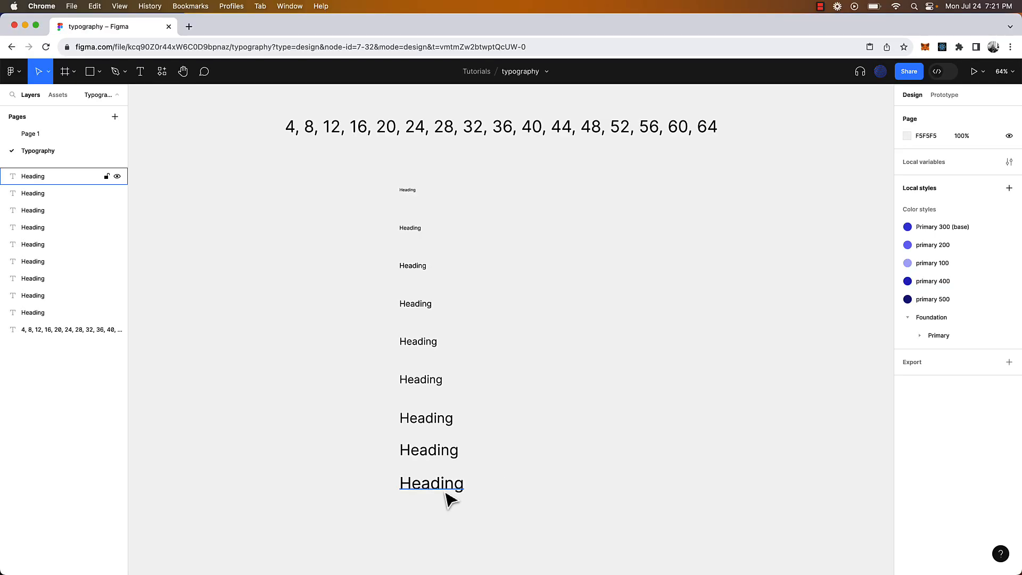
# Duplicate the bottom 48 px Heading below itself and set the copy to 60/64
pyautogui.click(444, 486)
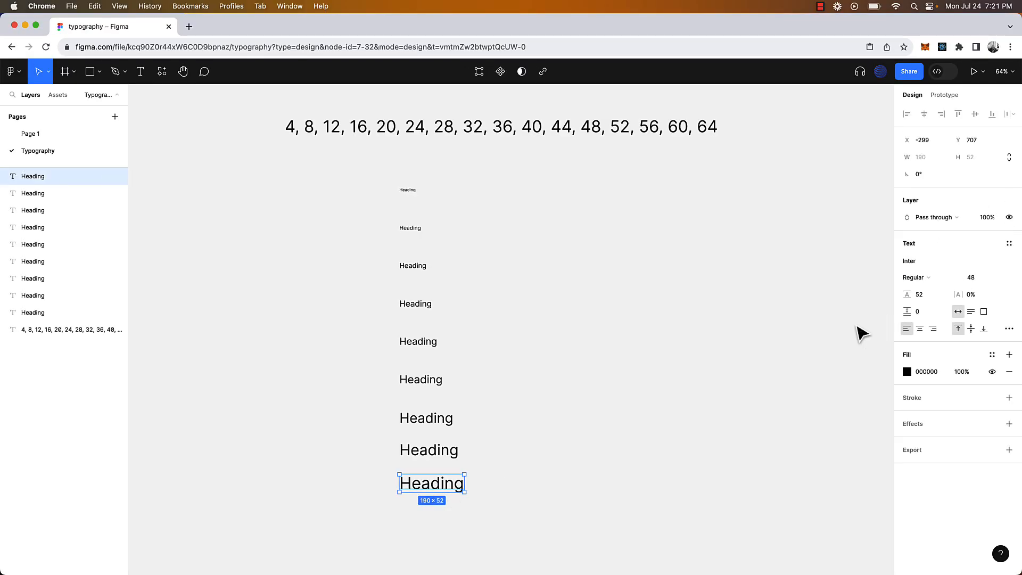
pyautogui.scroll(-1, 458, 477)
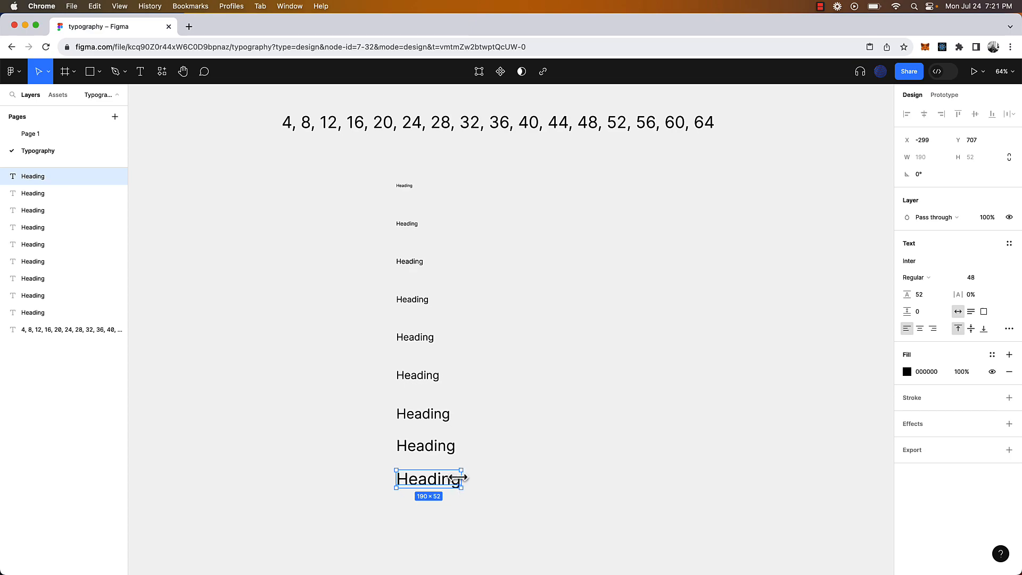
pyautogui.moveTo(443, 493); pyautogui.dragTo(442, 521)
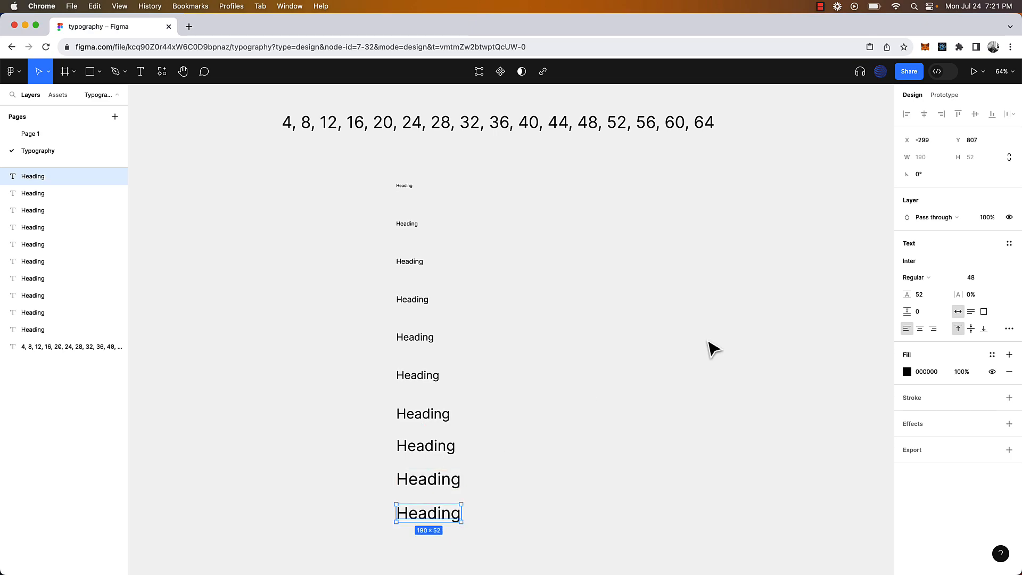
pyautogui.click(981, 278)
pyautogui.click(927, 296)
pyautogui.write('64')
pyautogui.press('Return')
pyautogui.click(573, 410)
pyautogui.click(454, 515)
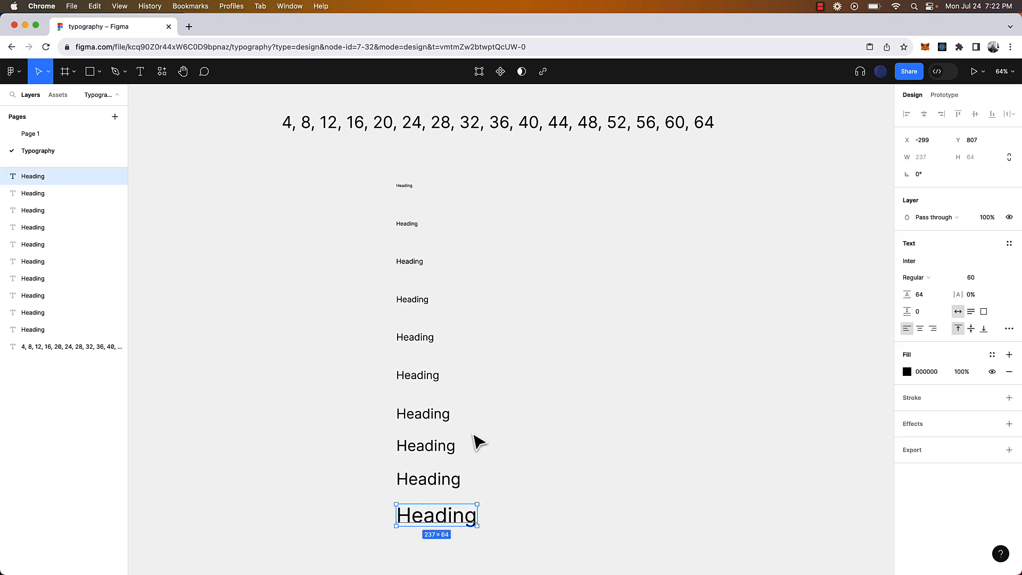
pyautogui.scroll(-1, 475, 442)
pyautogui.click(435, 429)
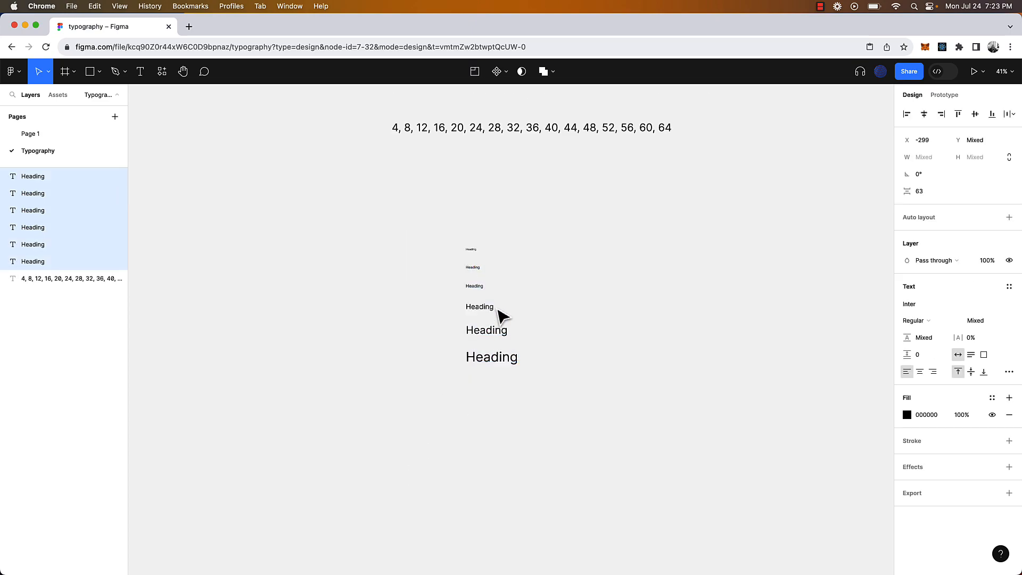
pyautogui.scroll(5, 501, 292)
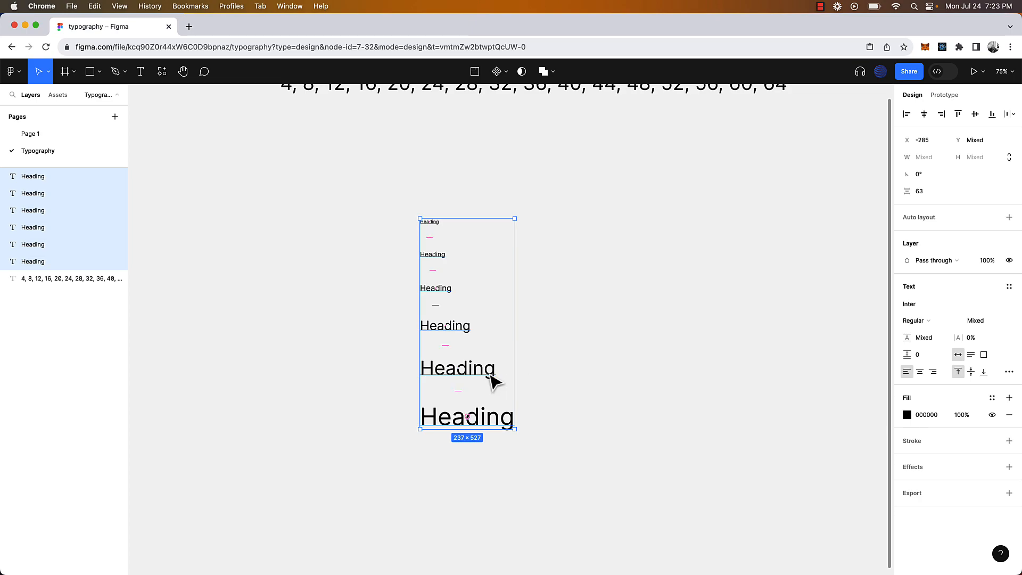
pyautogui.click(531, 406)
pyautogui.click(477, 422)
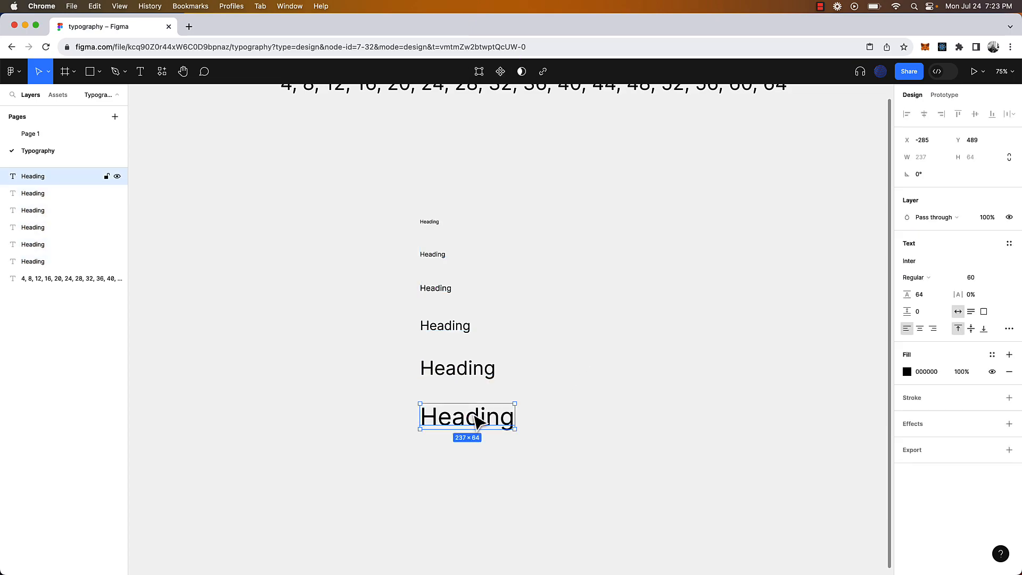
pyautogui.click(469, 373)
pyautogui.click(463, 329)
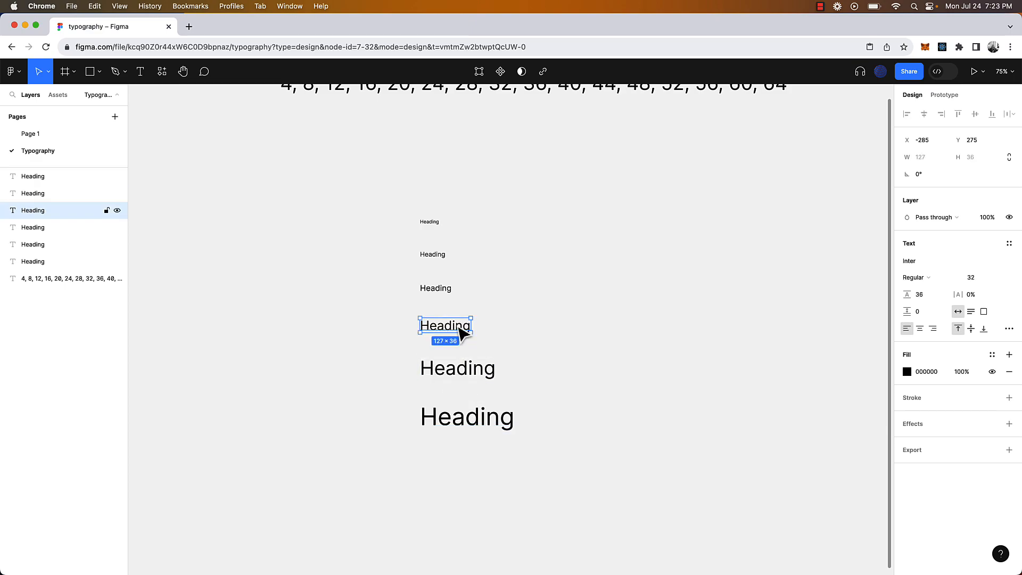
pyautogui.click(447, 290)
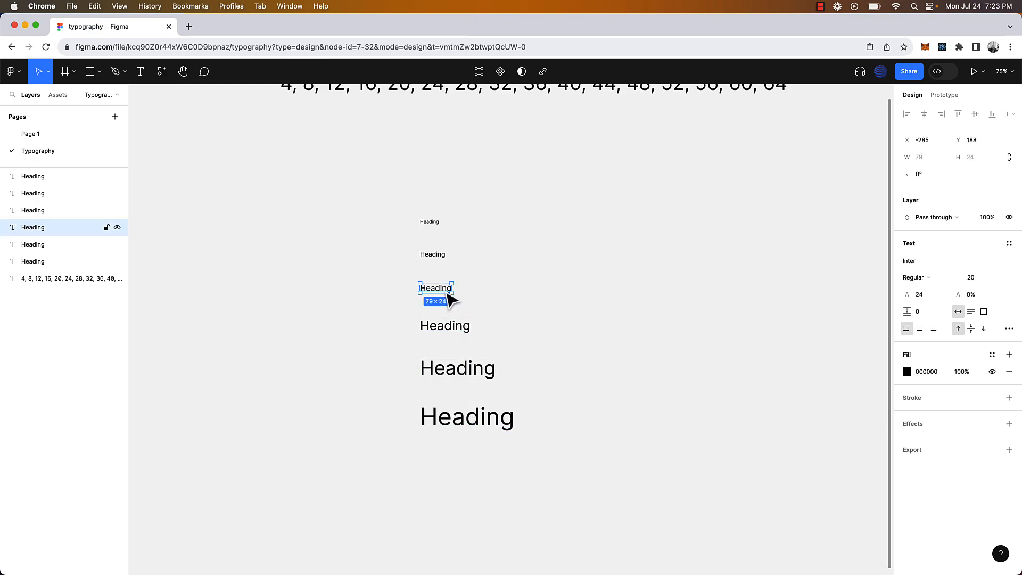
pyautogui.click(440, 258)
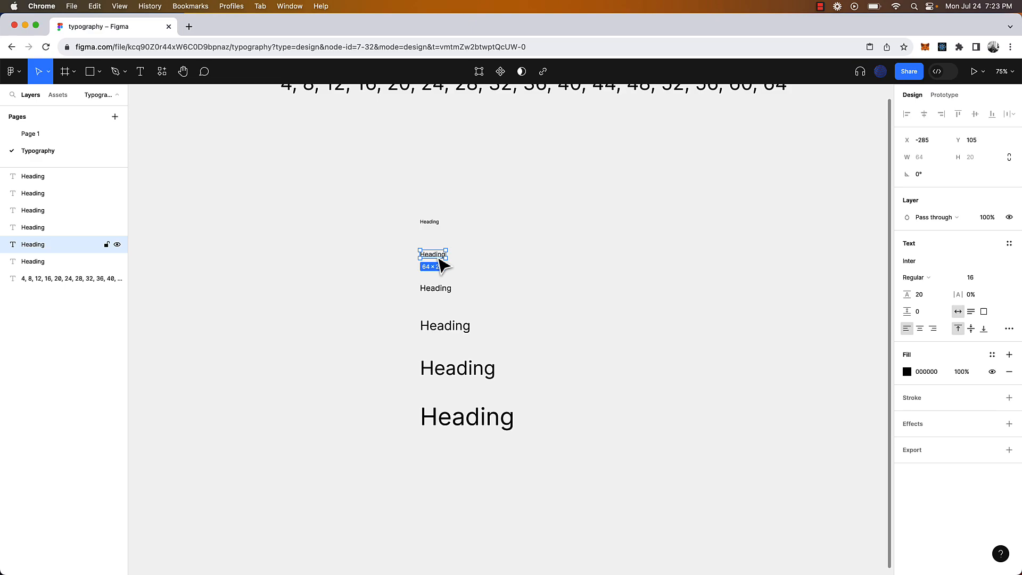
pyautogui.click(439, 227)
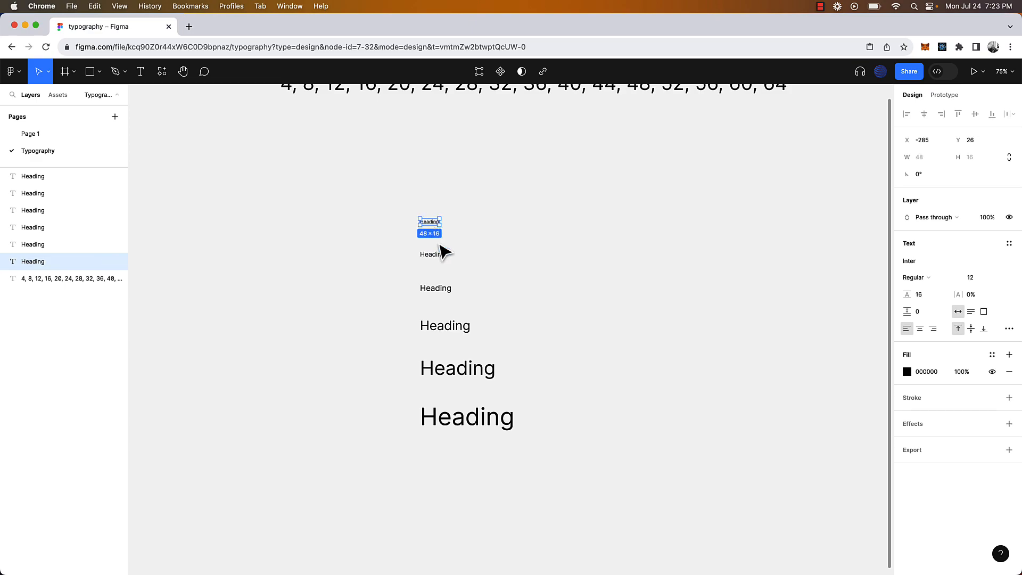
pyautogui.click(482, 394)
pyautogui.click(469, 366)
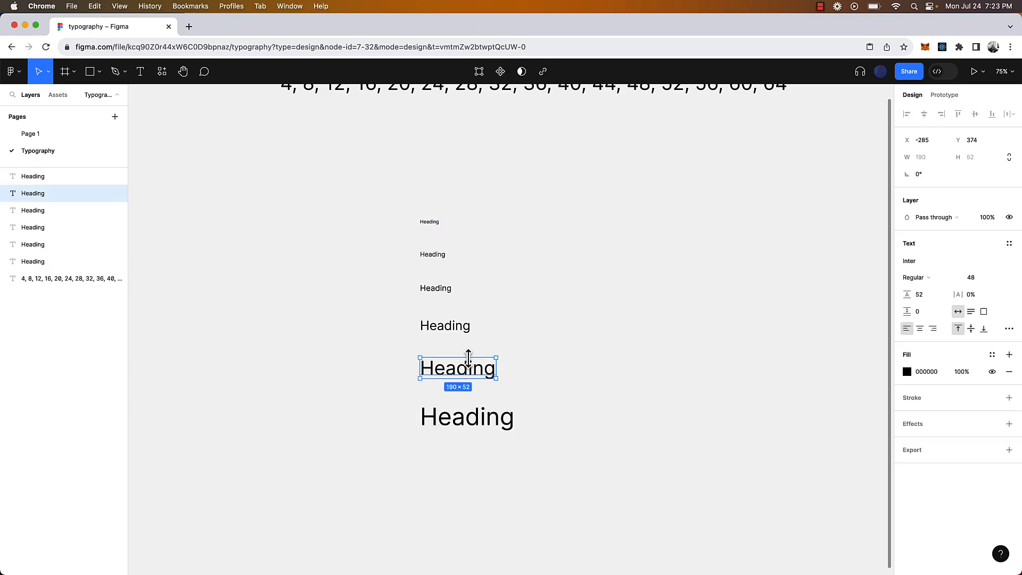
pyautogui.click(487, 420)
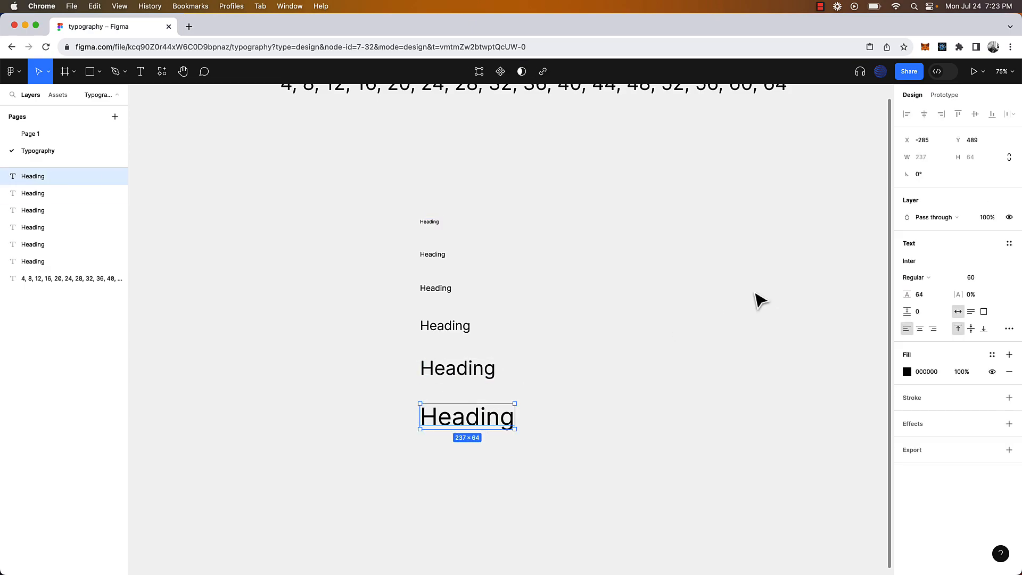
pyautogui.click(471, 376)
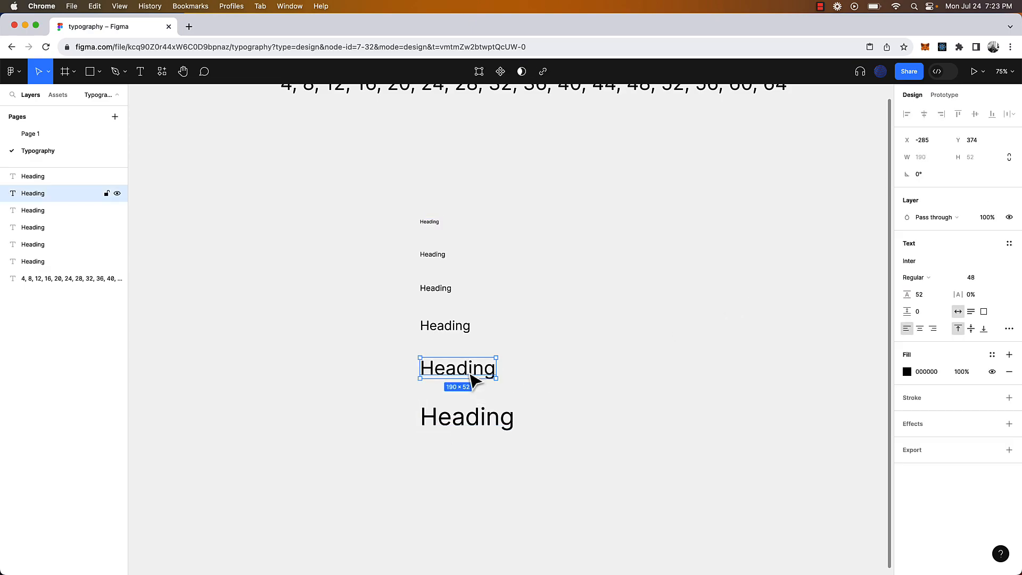
# Create the text style h1/regular from the selected 48 px Heading
pyautogui.click(1009, 245)
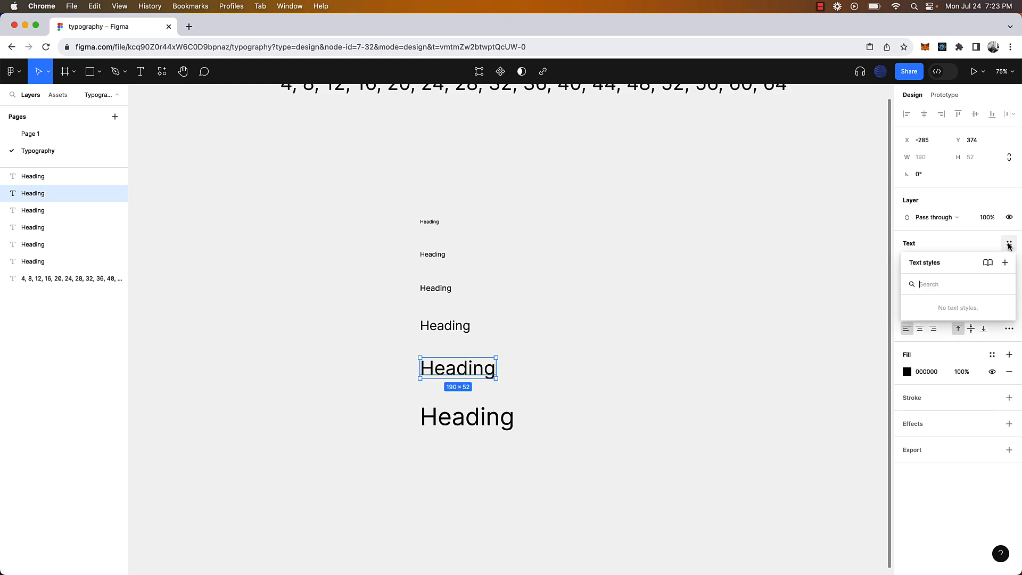
pyautogui.click(1005, 263)
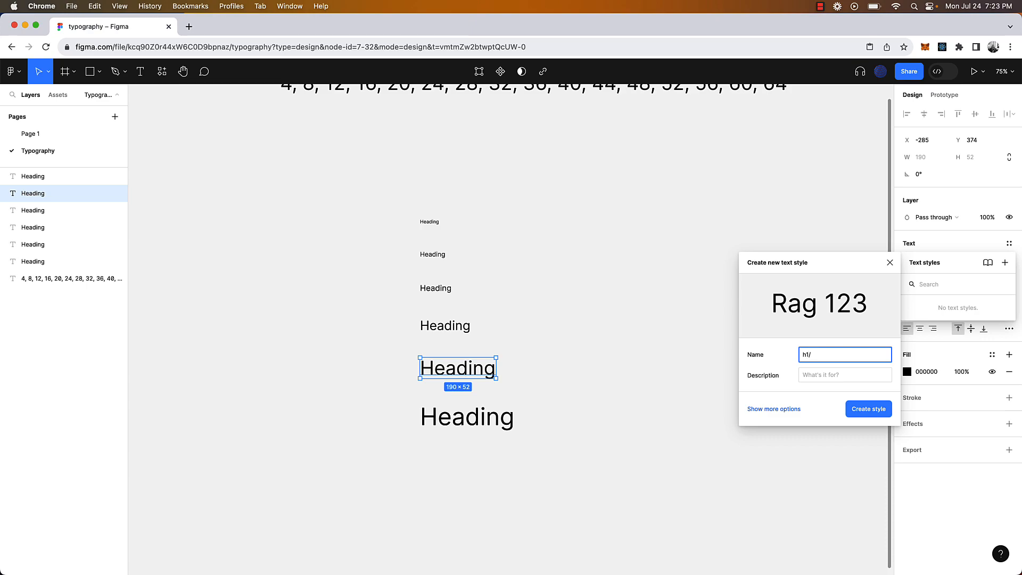
pyautogui.click(864, 410)
pyautogui.click(574, 394)
pyautogui.click(481, 374)
# Duplicate the 48 px Heading below, detach its style and make the copy Inter Bold
pyautogui.moveTo(484, 375); pyautogui.dragTo(485, 397)
pyautogui.moveTo(977, 250)
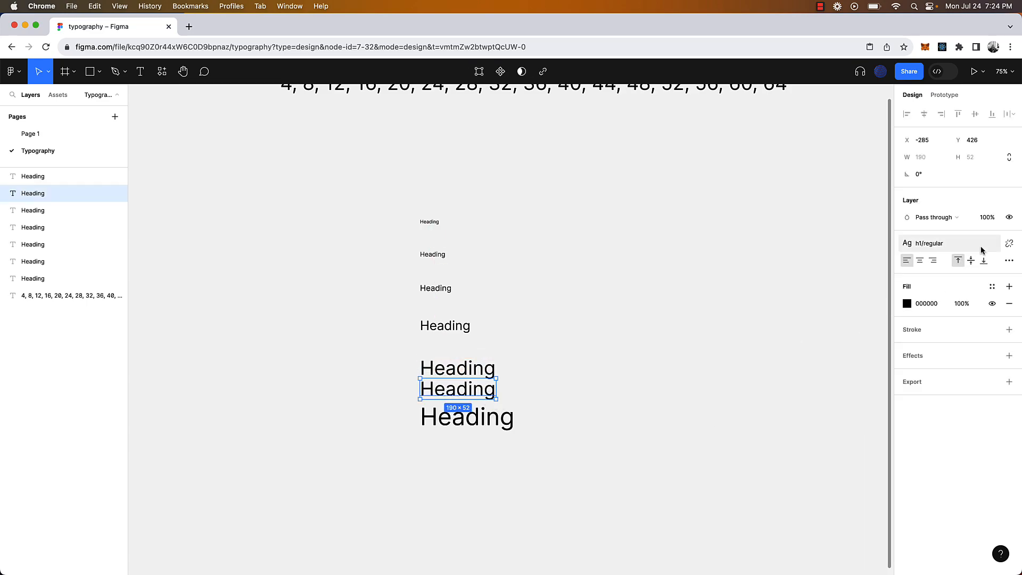
pyautogui.click(1014, 245)
pyautogui.click(934, 279)
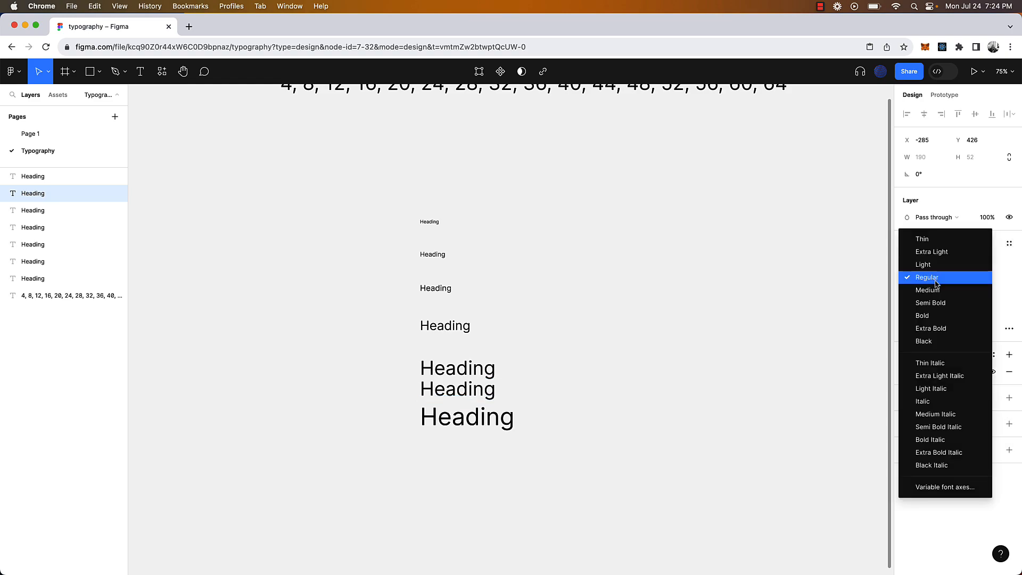
pyautogui.click(937, 315)
# Reapply the h1/regular style to the original regular 48 px Heading
pyautogui.click(545, 383)
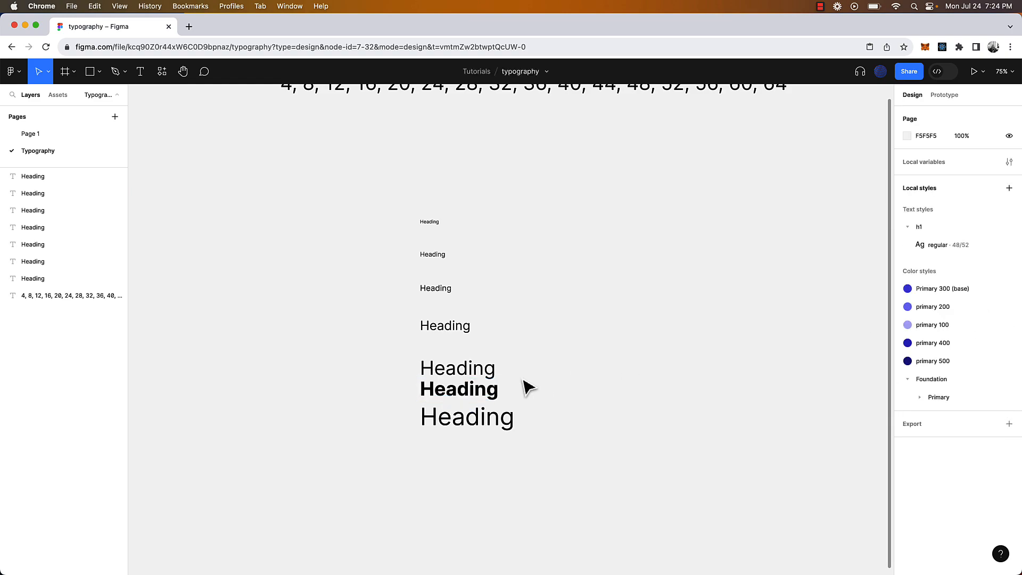
pyautogui.click(488, 376)
pyautogui.click(479, 392)
pyautogui.click(489, 376)
pyautogui.click(1009, 244)
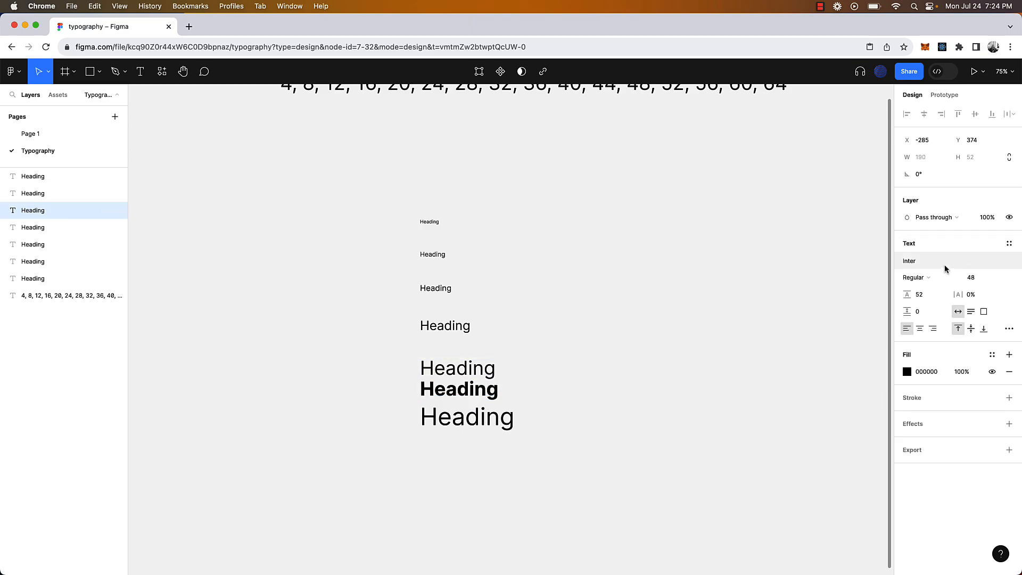
pyautogui.click(495, 394)
pyautogui.click(488, 375)
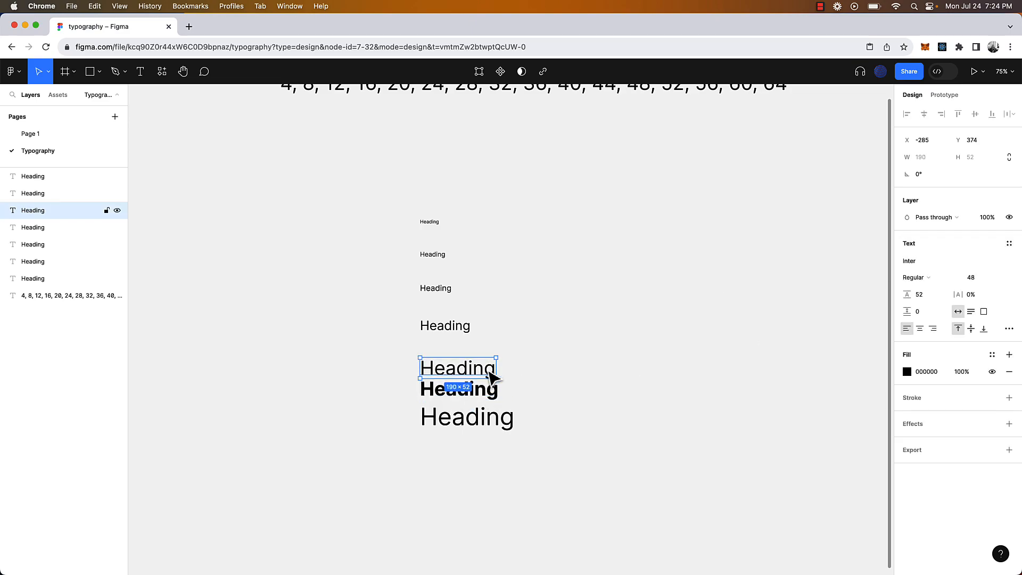
pyautogui.click(1010, 245)
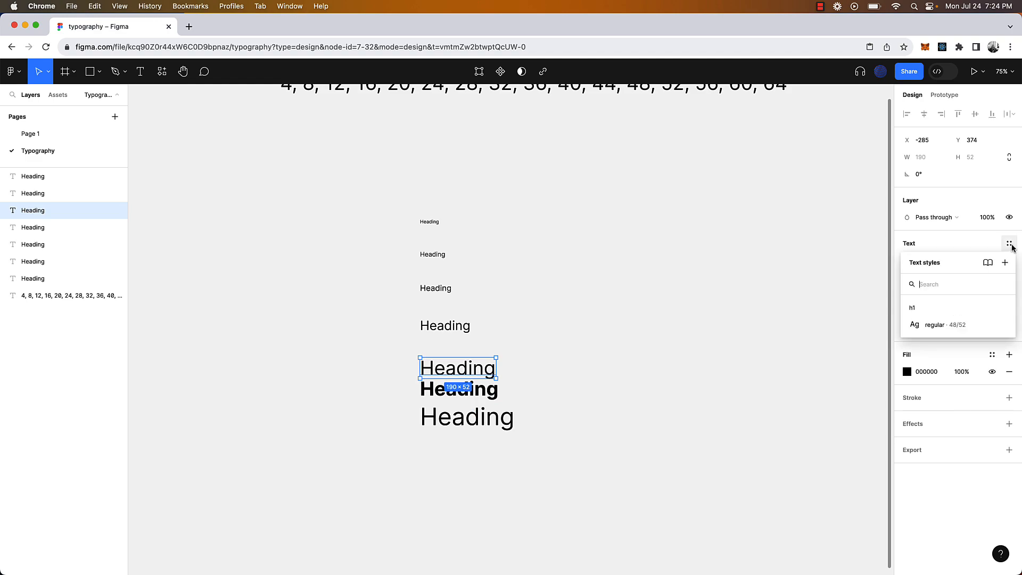
pyautogui.click(905, 324)
pyautogui.click(485, 395)
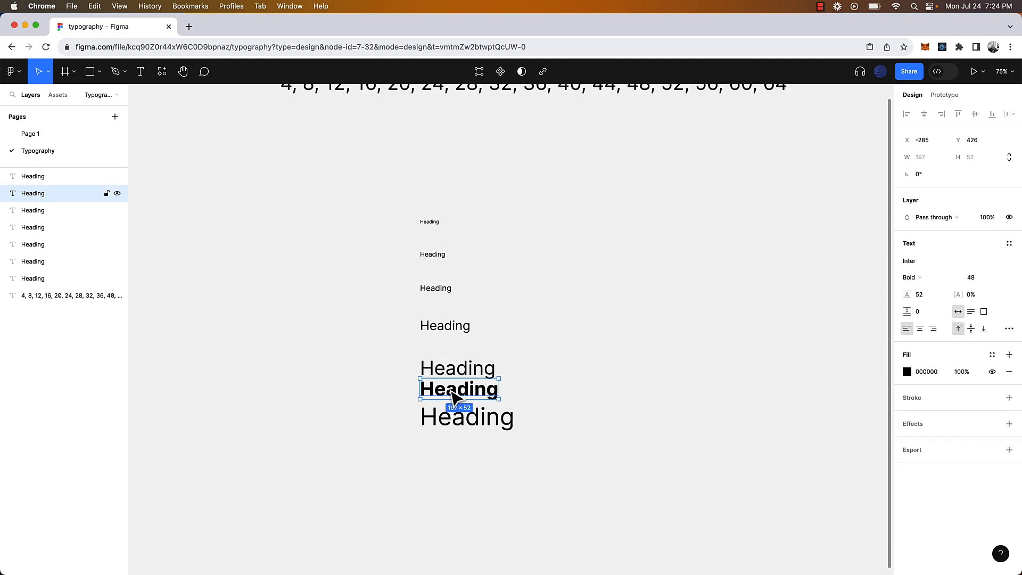
pyautogui.scroll(5, 527, 407)
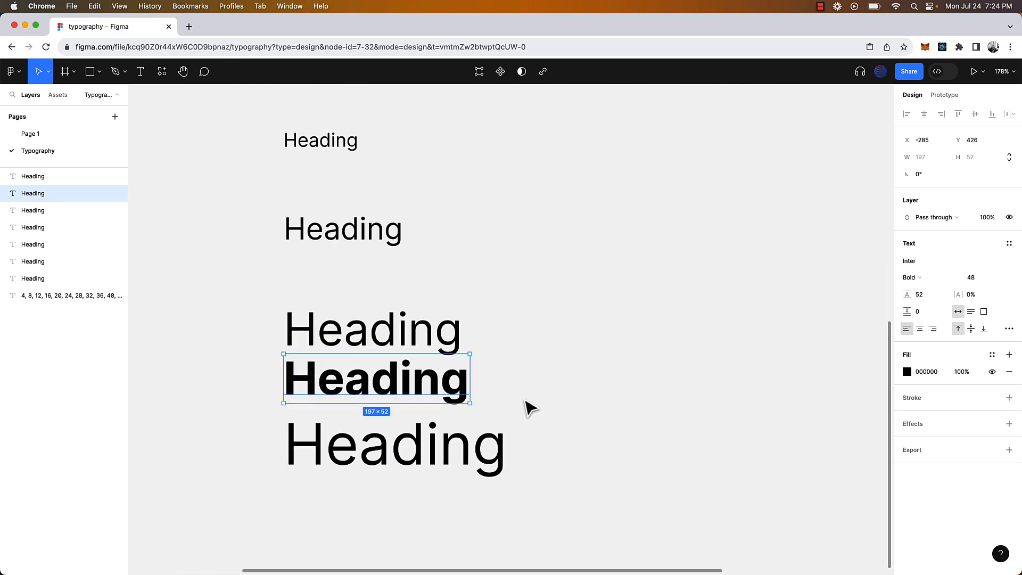
# Save the bold 48 px Heading as text style h1/bold under the h1 group
pyautogui.click(1009, 244)
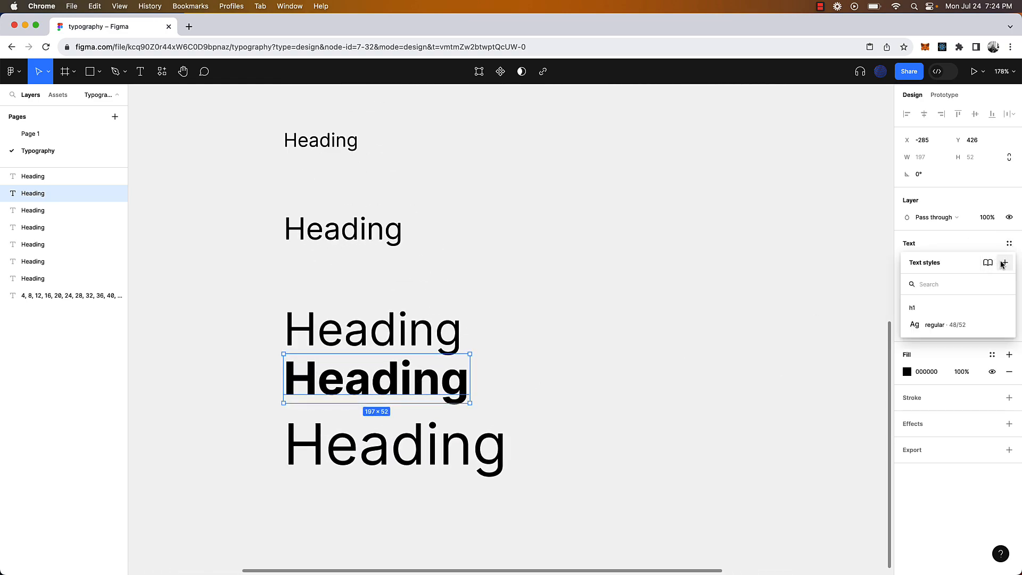
pyautogui.click(1003, 263)
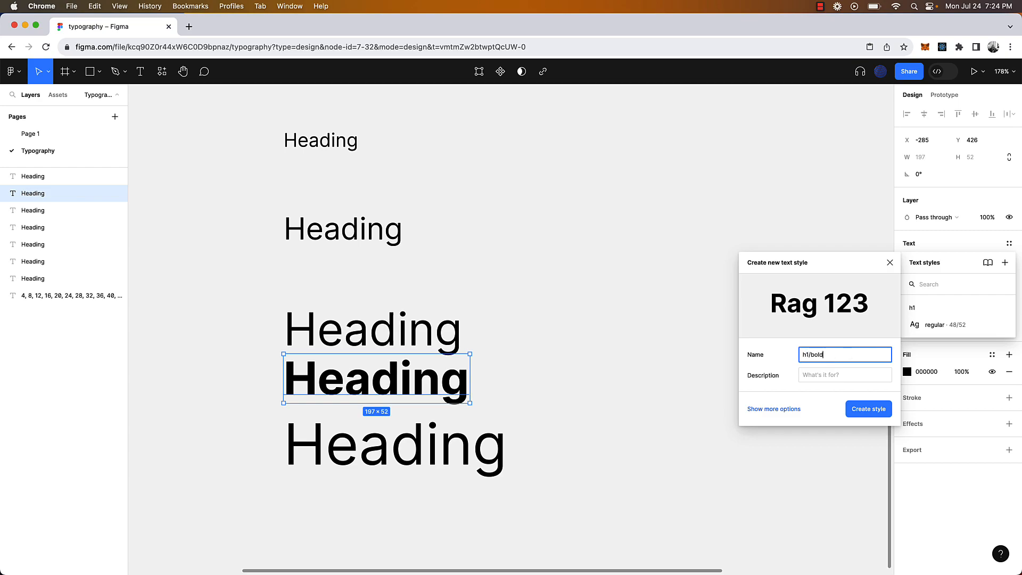
pyautogui.click(877, 413)
pyautogui.click(689, 353)
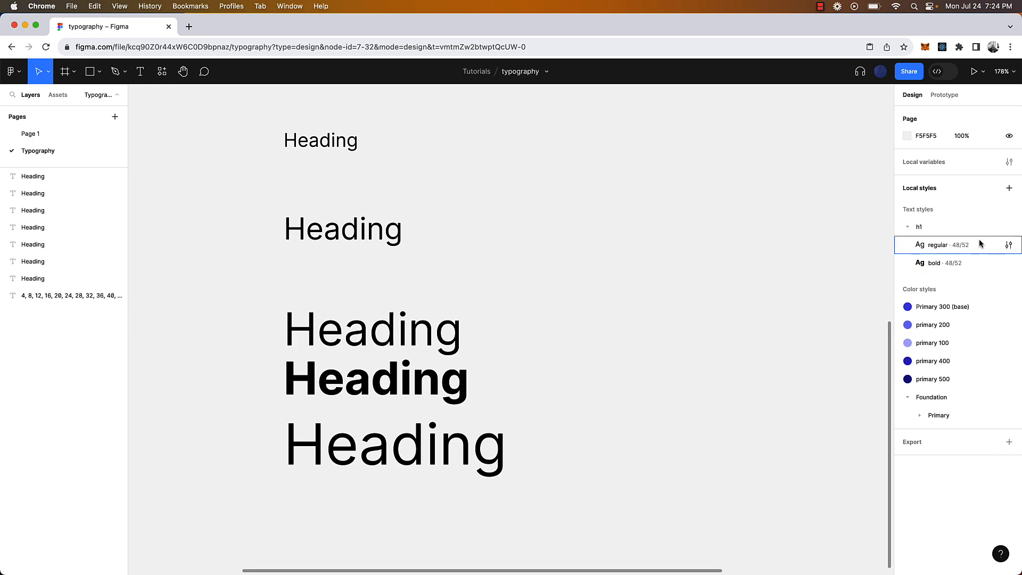
pyautogui.click(907, 227)
pyautogui.click(908, 227)
pyautogui.scroll(-5, 573, 361)
pyautogui.moveTo(538, 350); pyautogui.dragTo(503, 372)
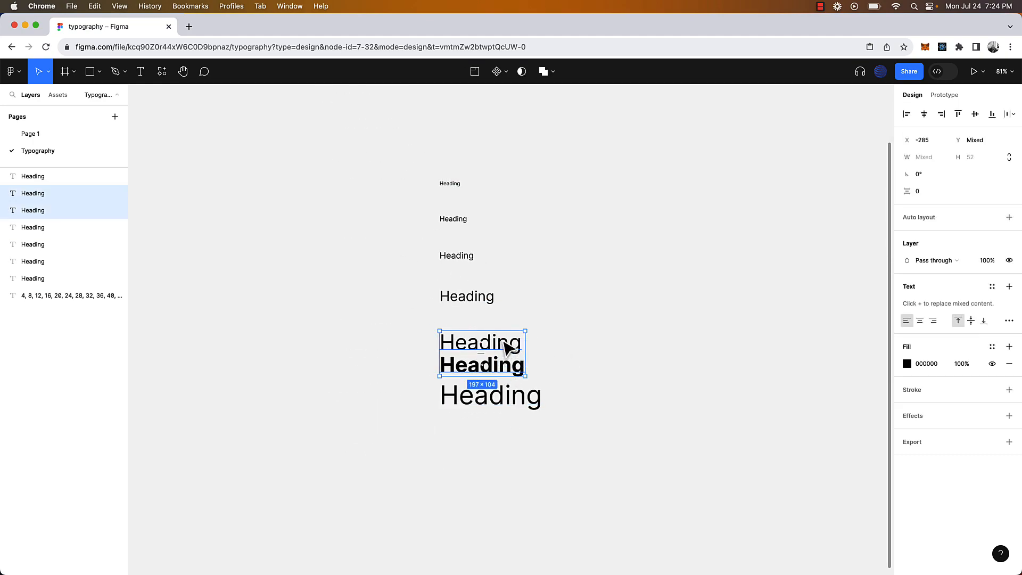
# Create the text style h1-display/regular from the 60 px Heading
pyautogui.click(585, 340)
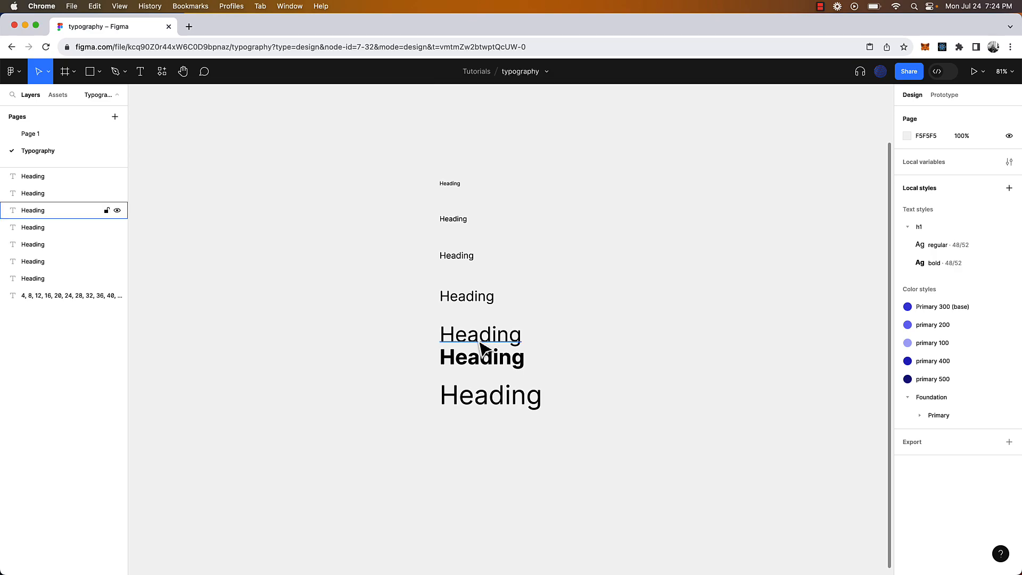
pyautogui.scroll(3, 481, 349)
pyautogui.click(543, 415)
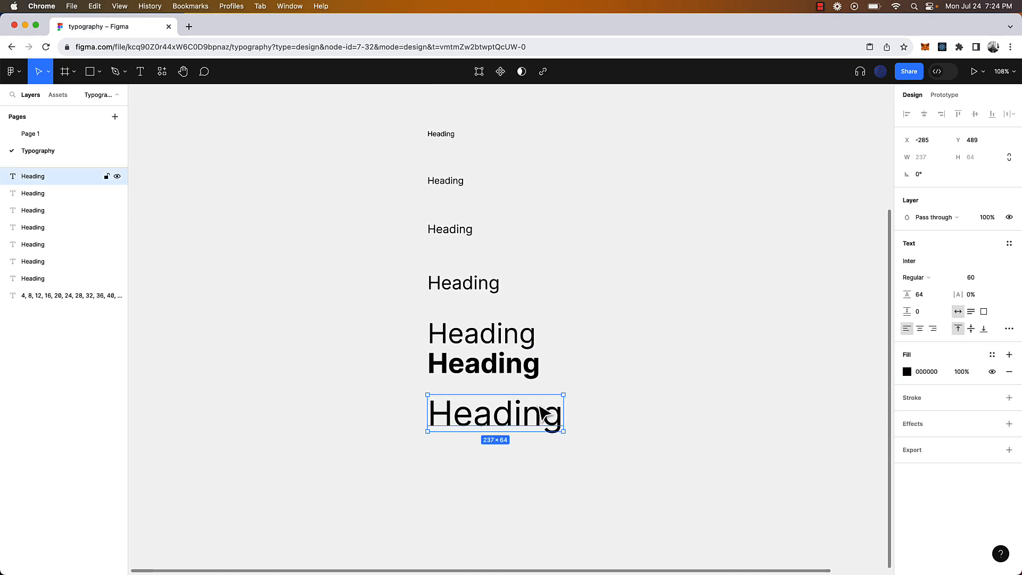
pyautogui.click(1008, 243)
pyautogui.click(1004, 262)
pyautogui.write('h1-display/regula')
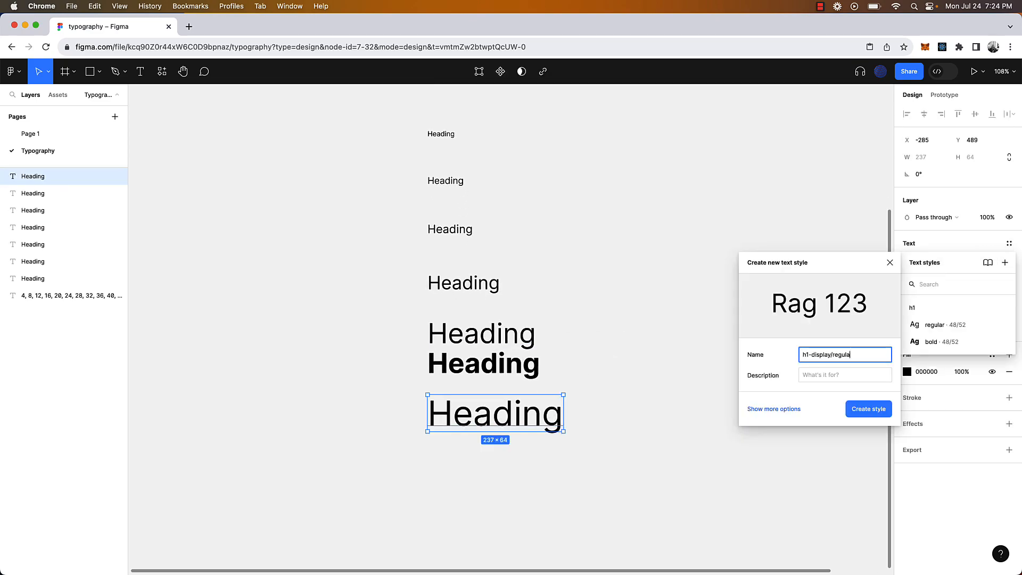
pyautogui.write('r')
pyautogui.press('Return')
# Duplicate it below, make the copy Bold and save it as h1-display/bold
pyautogui.keyDown('alt'); pyautogui.moveTo(495, 413); pyautogui.dragTo(495, 457); pyautogui.keyUp('alt')
pyautogui.click(913, 277)
pyautogui.click(916, 316)
pyautogui.click(1009, 243)
pyautogui.click(1005, 262)
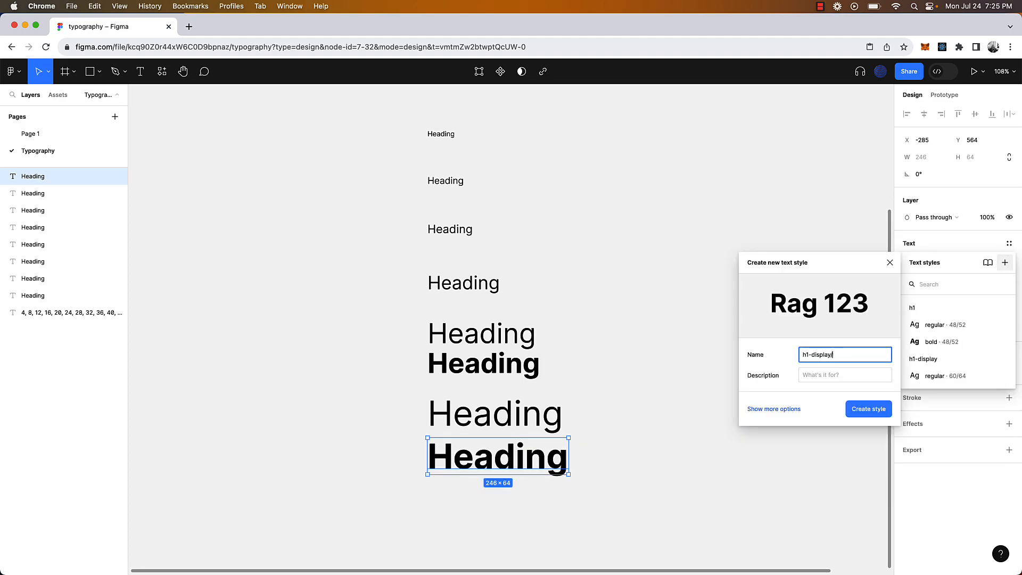
pyautogui.write('bold')
pyautogui.press('Return')
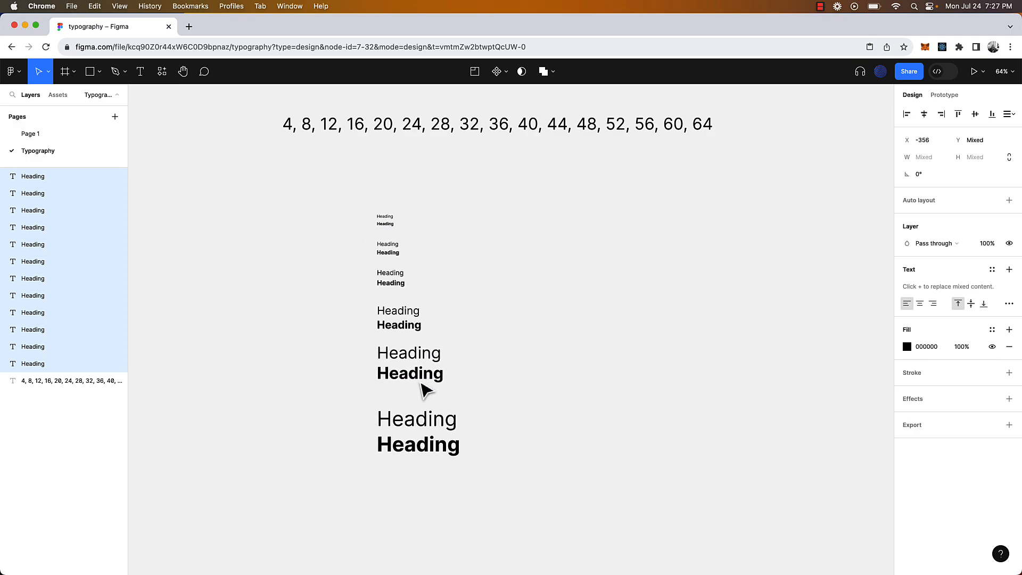
# Place a new text box to the right of the heading pairs for the sample line
pyautogui.click(490, 326)
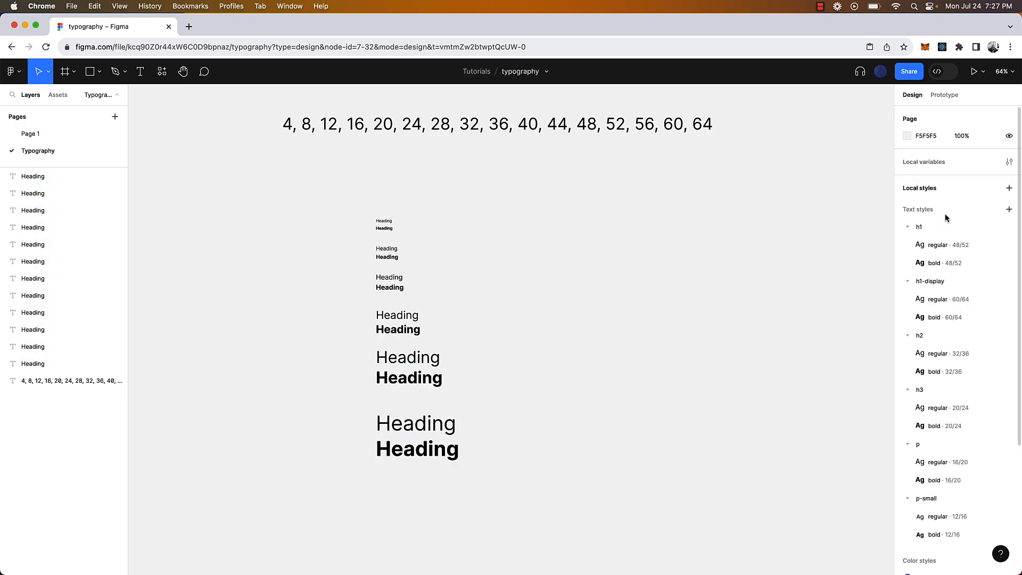
pyautogui.scroll(-2, 946, 217)
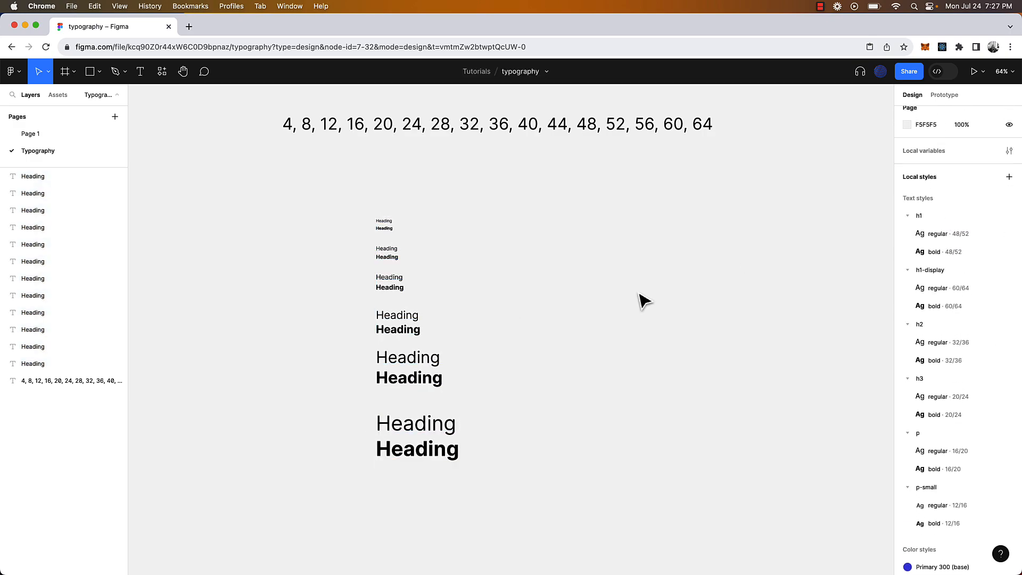
pyautogui.press('t')
pyautogui.click(617, 287)
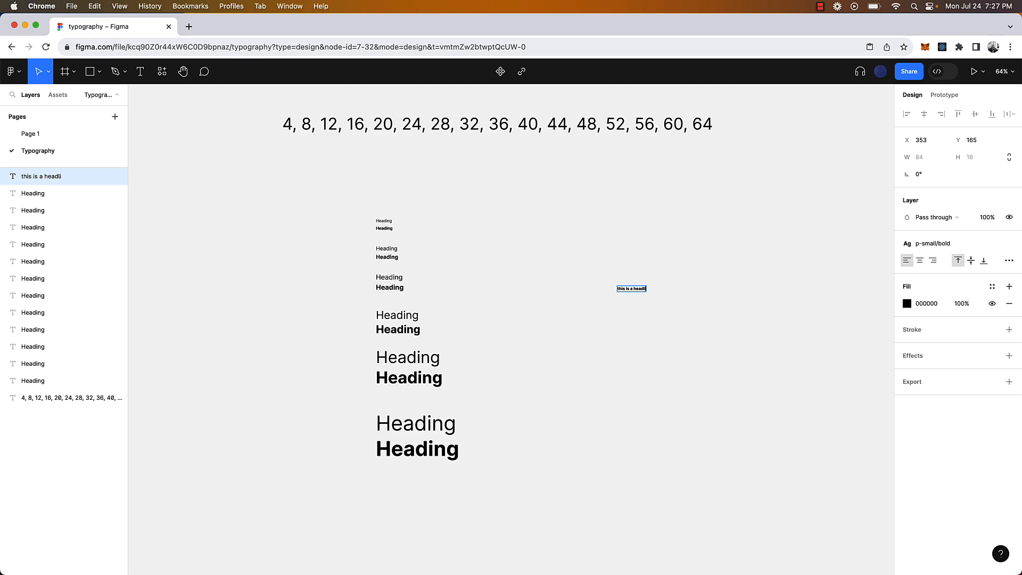
# Finish the headline text and nudge it slightly right and down
pyautogui.press('Escape')
pyautogui.moveTo(650, 288)
pyautogui.mouseDown()
pyautogui.moveTo(685, 292)
pyautogui.moveTo(664, 296)
pyautogui.mouseUp()
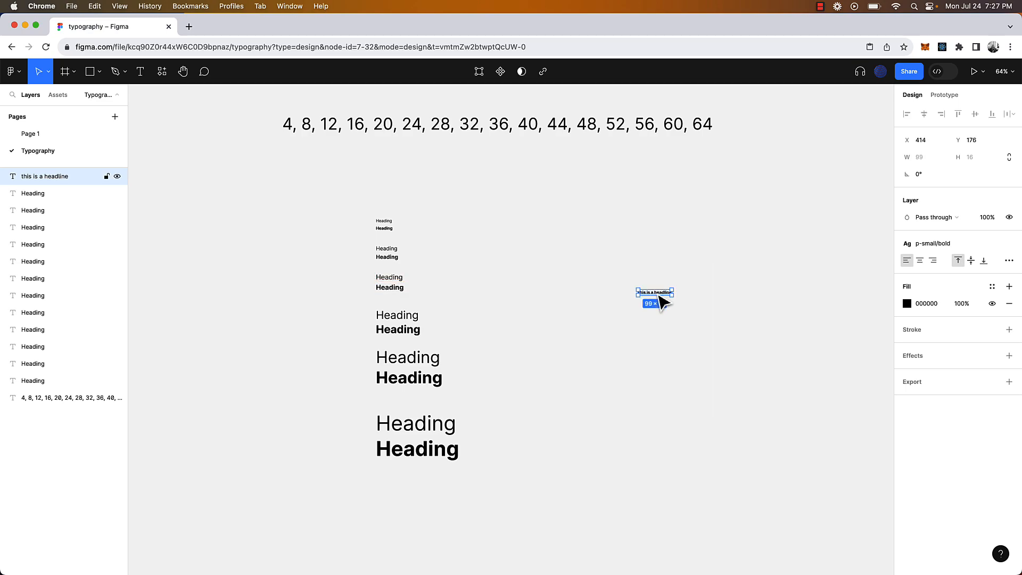
pyautogui.click(1008, 243)
pyautogui.click(851, 292)
pyautogui.scroll(5, 778, 294)
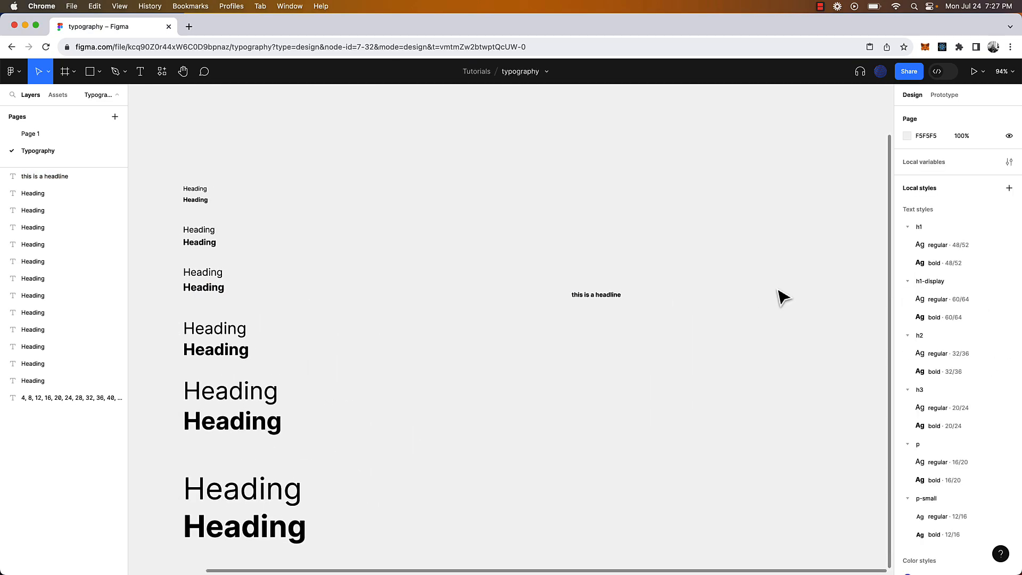
pyautogui.click(612, 296)
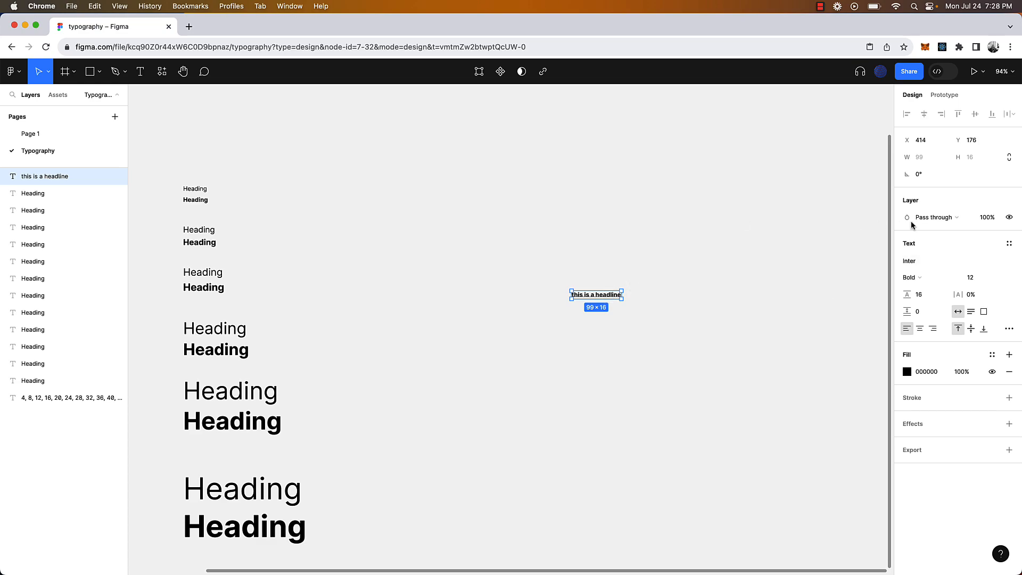
# Apply h1/regular, then h1/bold, to the sample headline
pyautogui.click(1011, 243)
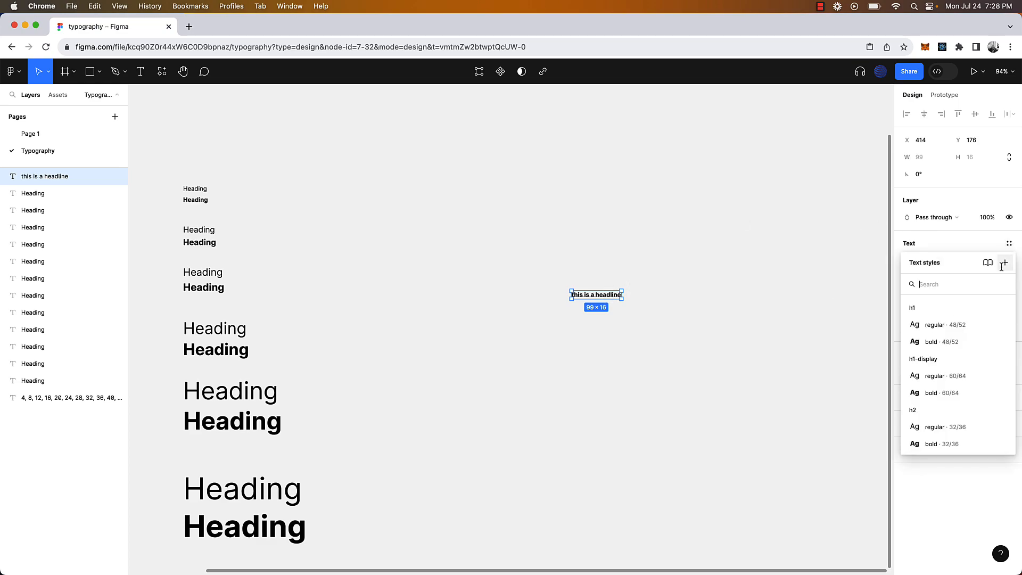
pyautogui.click(945, 325)
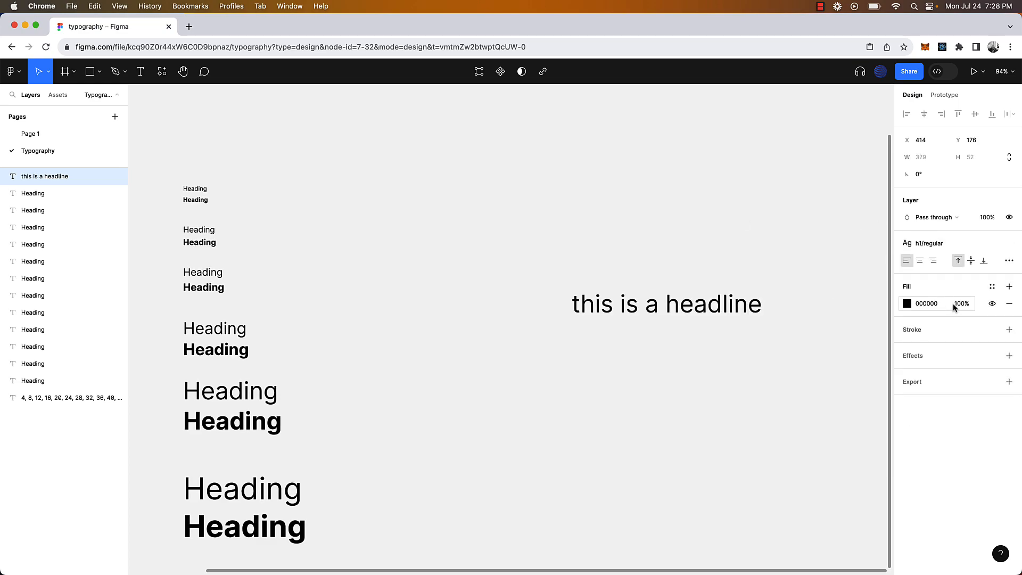
pyautogui.click(947, 245)
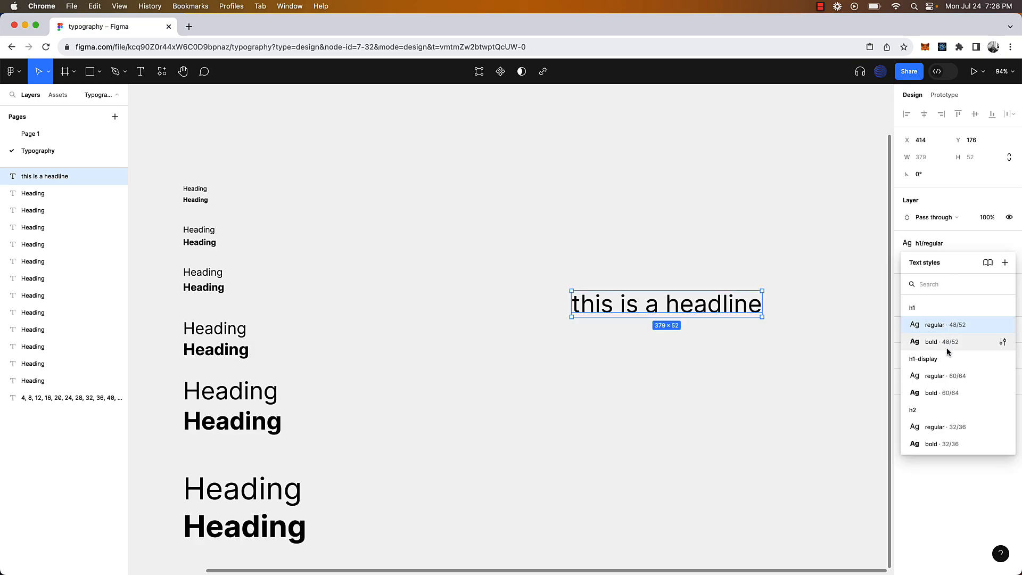
pyautogui.click(947, 346)
# Apply the p-small regular 12/16 style to the sample headline
pyautogui.click(956, 242)
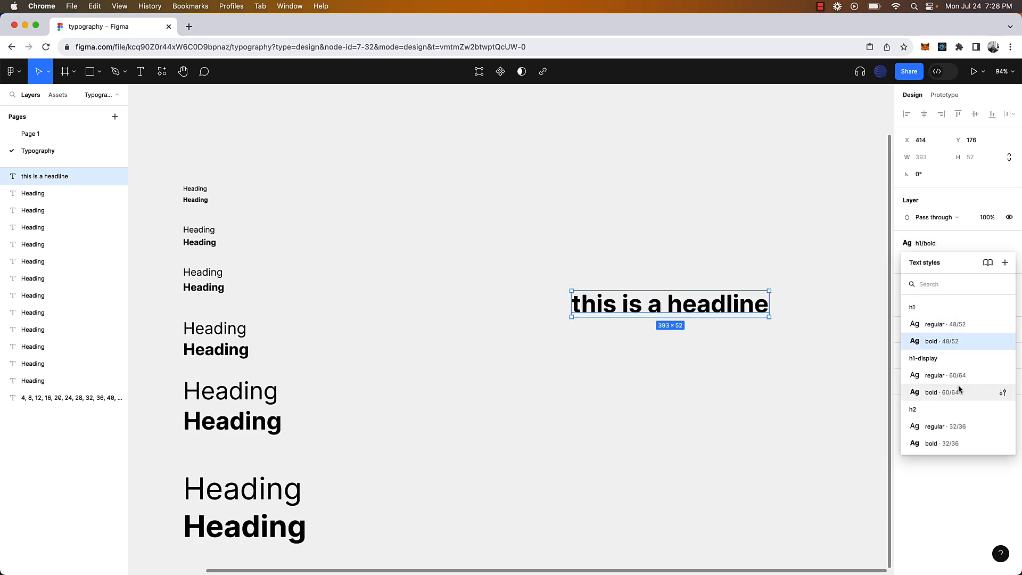
pyautogui.scroll(-3, 958, 384)
pyautogui.scroll(-2, 958, 384)
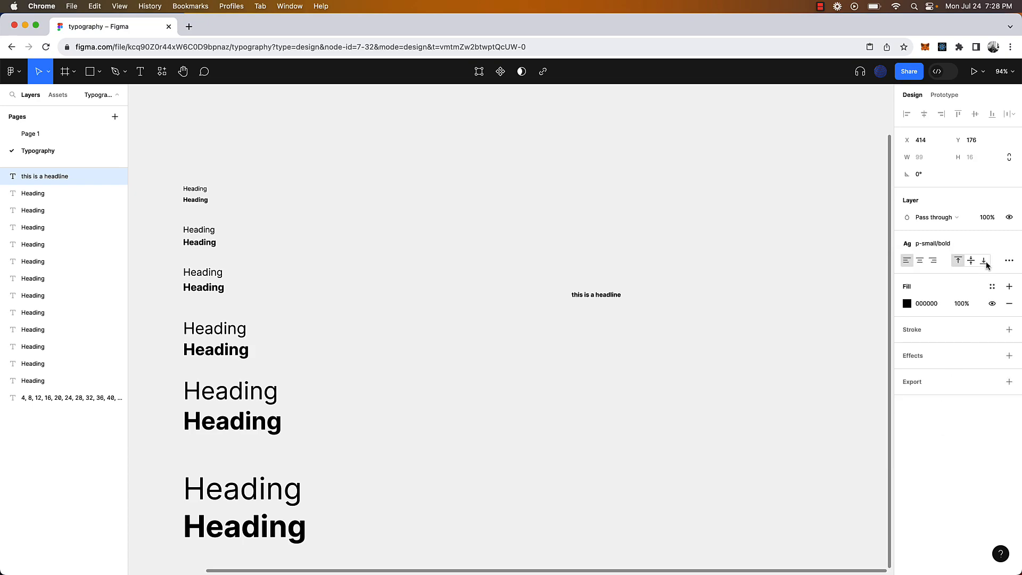
pyautogui.click(966, 246)
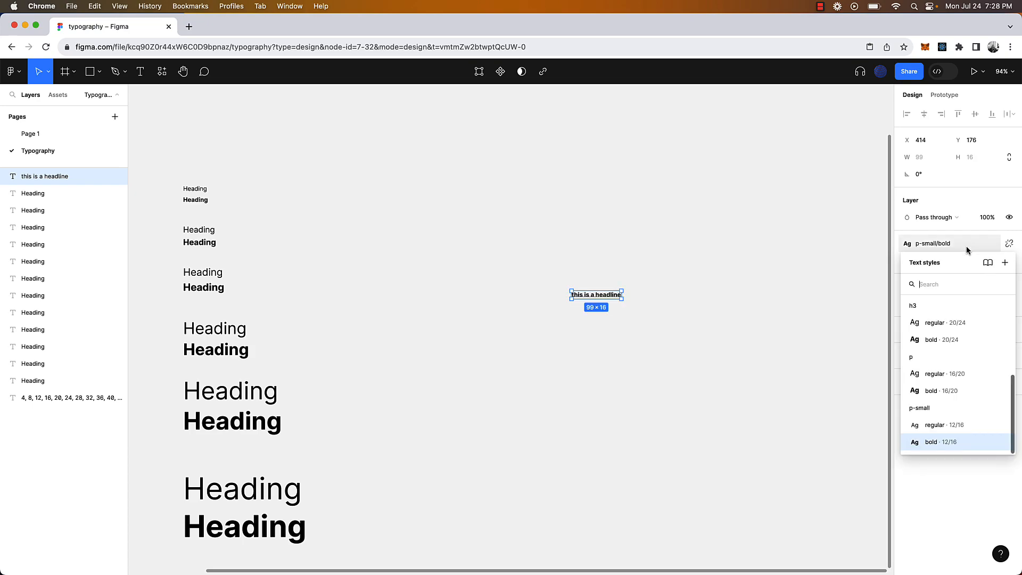
pyautogui.click(954, 425)
pyautogui.click(709, 324)
pyautogui.scroll(-5, 710, 324)
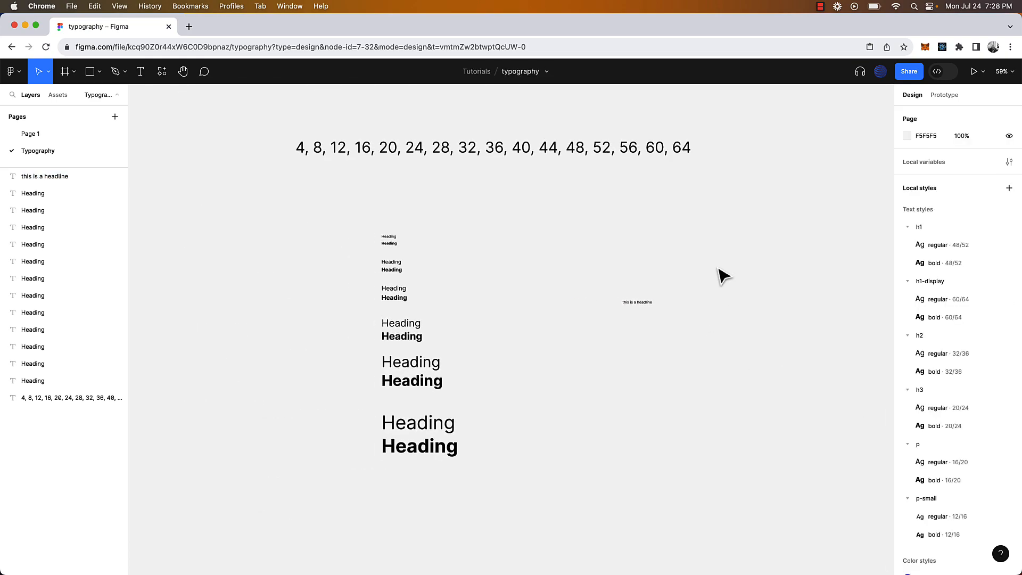
# Drag the sample headline left to X 344, nearer the heading pairs
pyautogui.moveTo(722, 275); pyautogui.dragTo(609, 361)
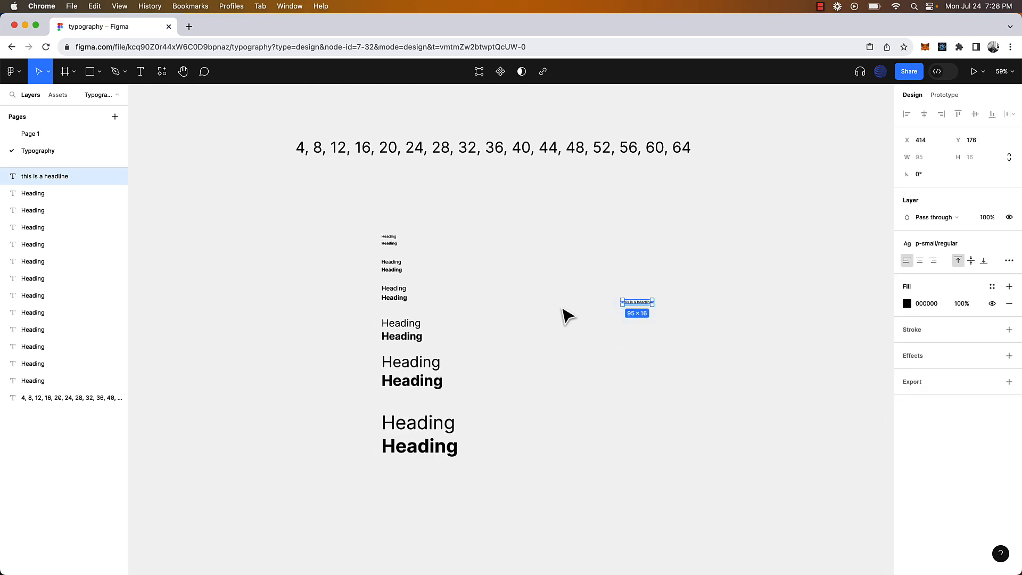
pyautogui.scroll(2, 565, 315)
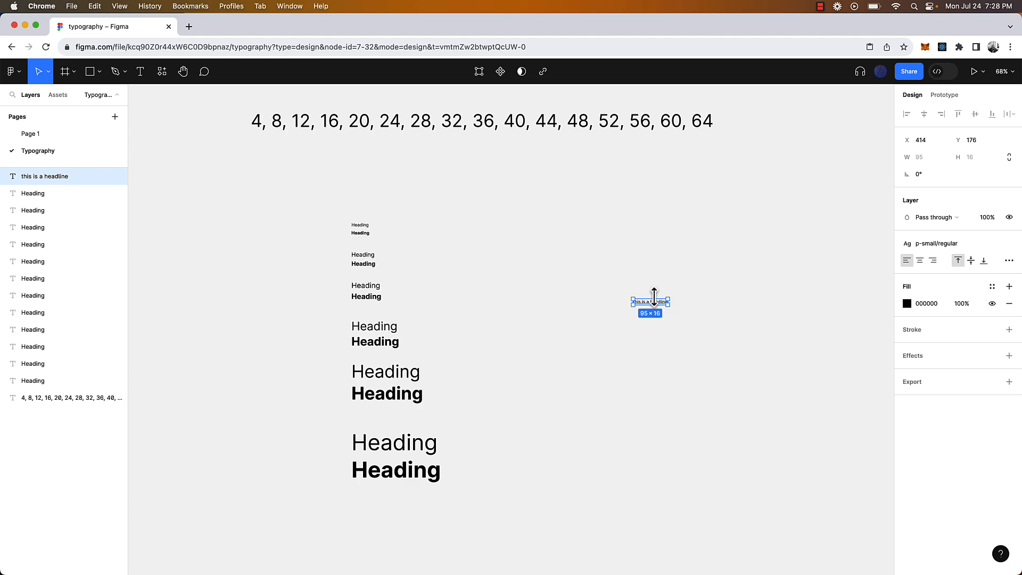
pyautogui.click(682, 269)
pyautogui.moveTo(656, 308); pyautogui.dragTo(631, 307)
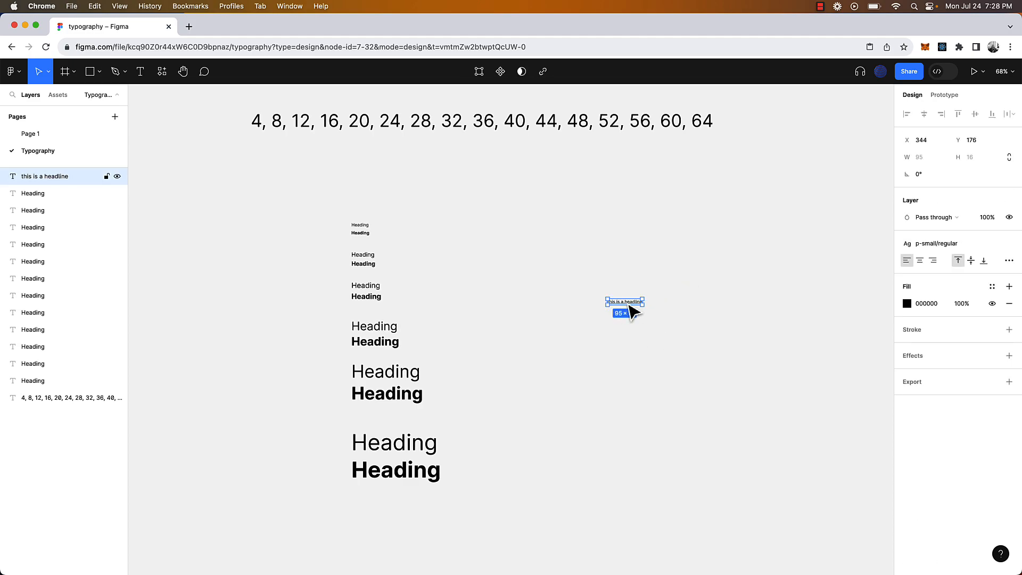